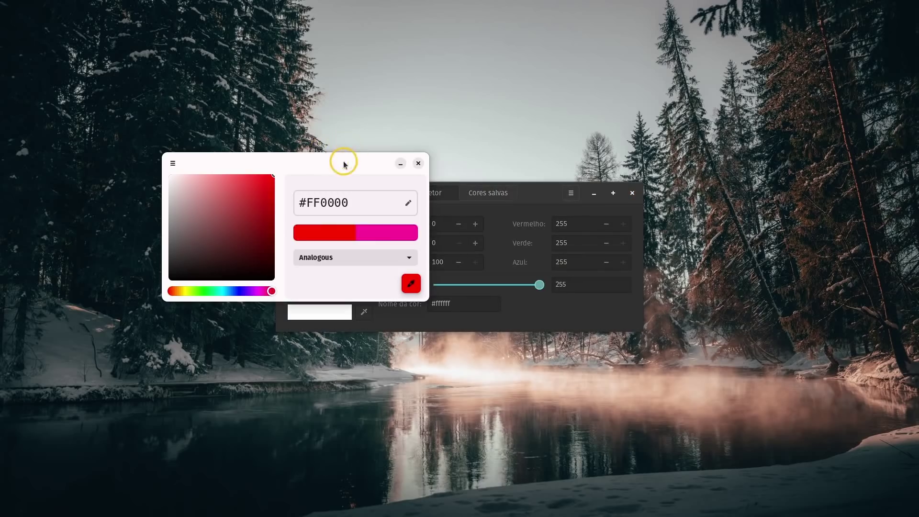
# Step: Arrange the colour windows side by side and set the other selector to pure red #ff0000
pyautogui.moveTo(532, 188); pyautogui.dragTo(704, 207)
pyautogui.moveTo(390, 152); pyautogui.dragTo(304, 106)
pyautogui.moveTo(565, 213); pyautogui.dragTo(474, 173)
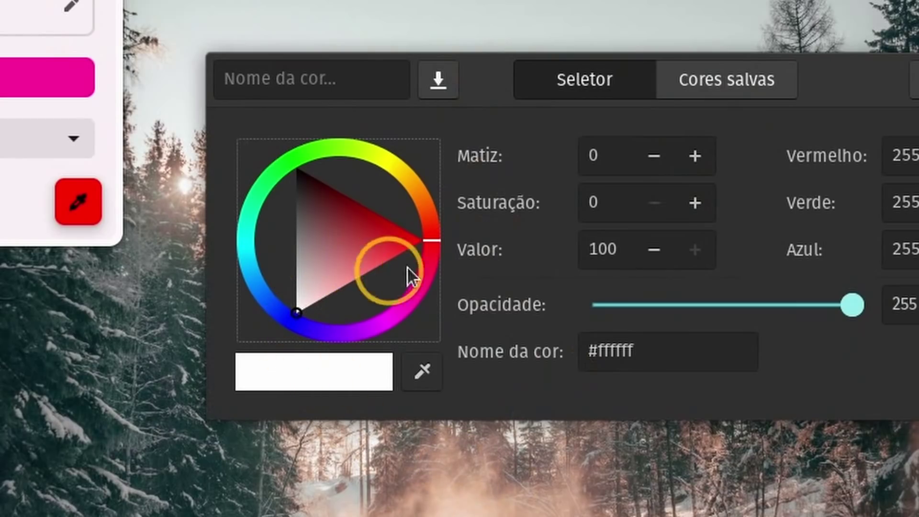
pyautogui.moveTo(429, 242)
pyautogui.mouseDown()
pyautogui.moveTo(363, 158)
pyautogui.moveTo(296, 144)
pyautogui.moveTo(427, 154)
pyautogui.moveTo(479, 206)
pyautogui.moveTo(487, 240)
pyautogui.mouseUp()
pyautogui.click(423, 240)
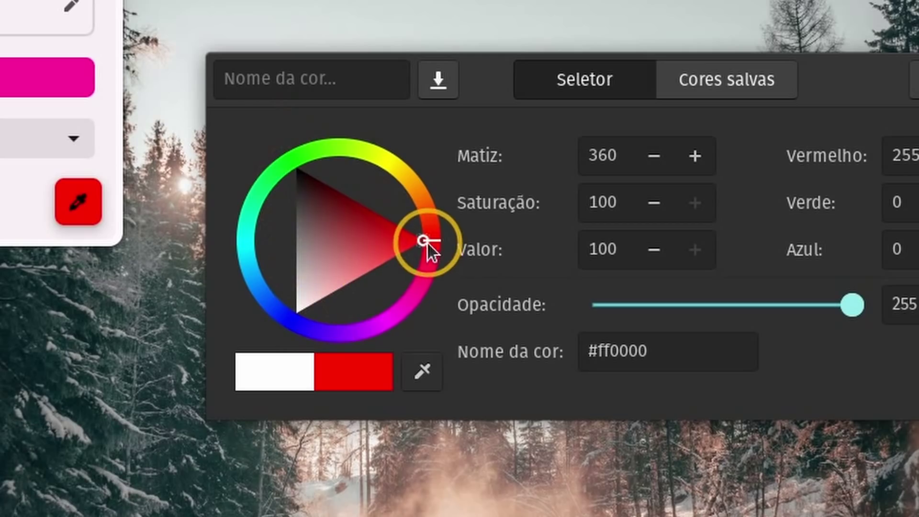
# Step: Copy #ff0000 into Colorway as the base colour and show its Triadic palette
pyautogui.moveTo(635, 354); pyautogui.dragTo(545, 357)
pyautogui.rightClick(621, 354)
pyautogui.click(684, 406)
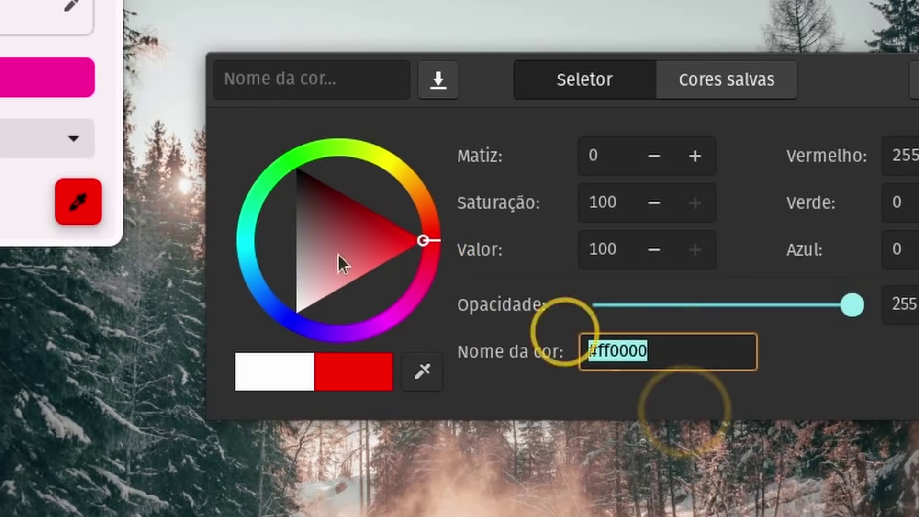
pyautogui.hotkey('alt', 'Tab')
pyautogui.hotkey('ctrl', 'v')
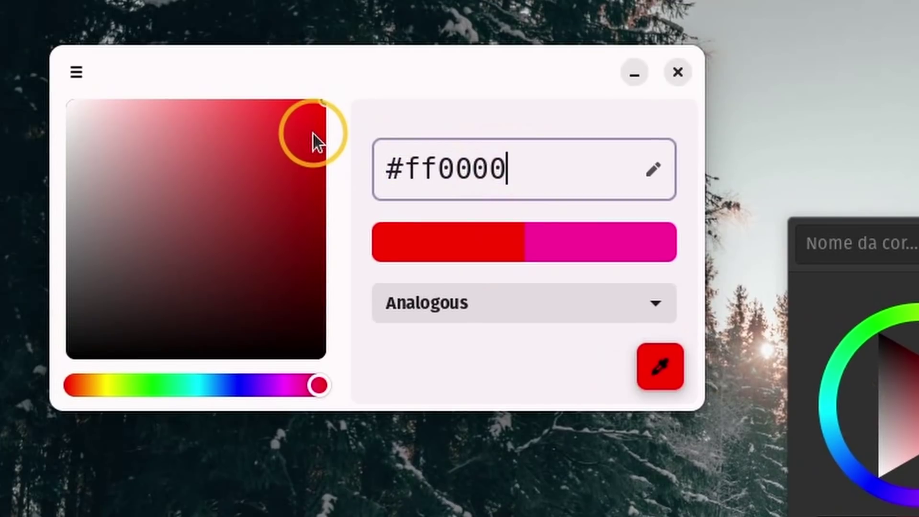
pyautogui.press('Return')
pyautogui.click(542, 301)
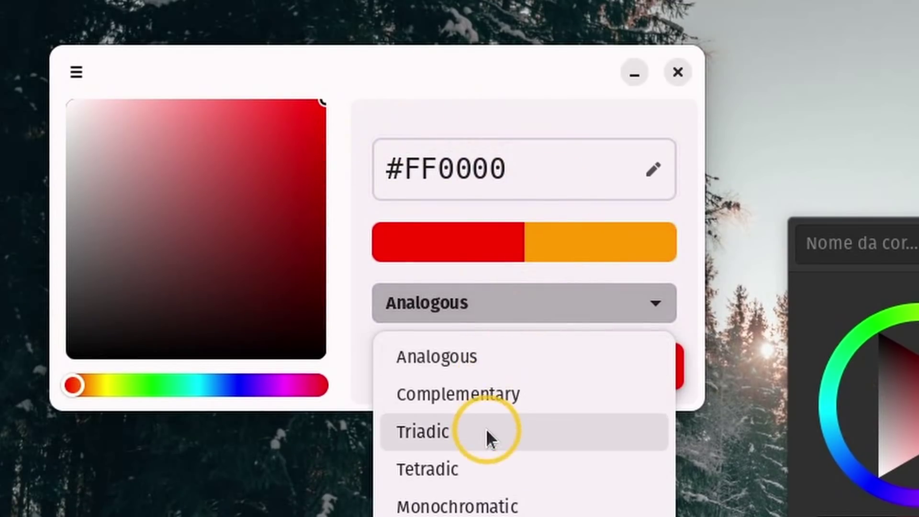
pyautogui.click(486, 429)
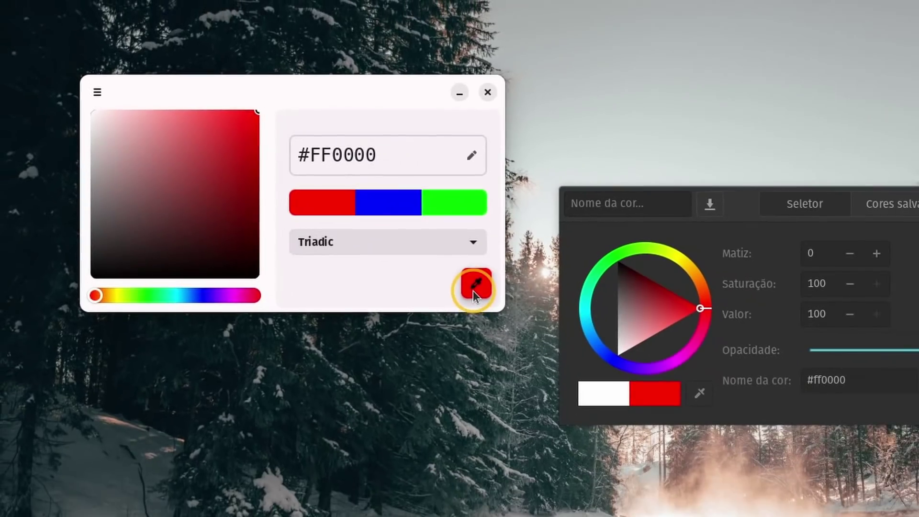
# Step: Sample blue from the wheel, slide the hue to green #00FF2F, and bring up diolinux logo.png
pyautogui.click(472, 291)
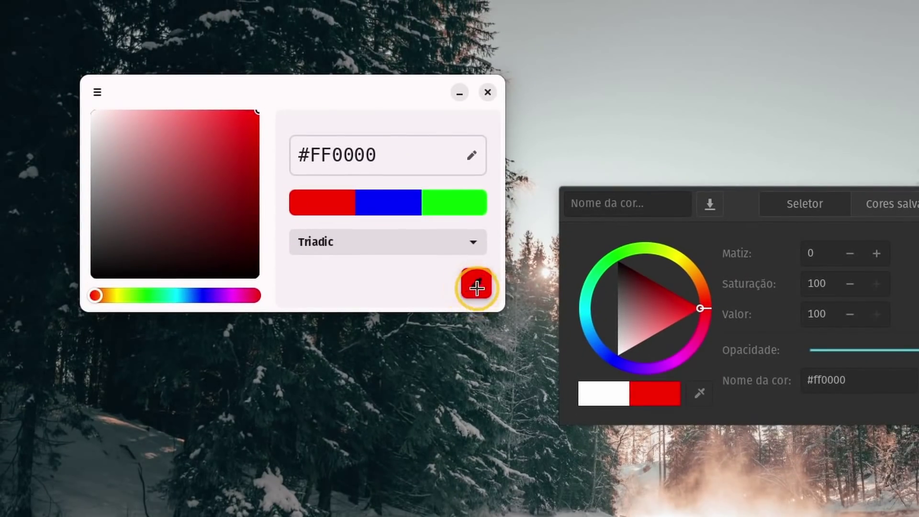
pyautogui.click(611, 357)
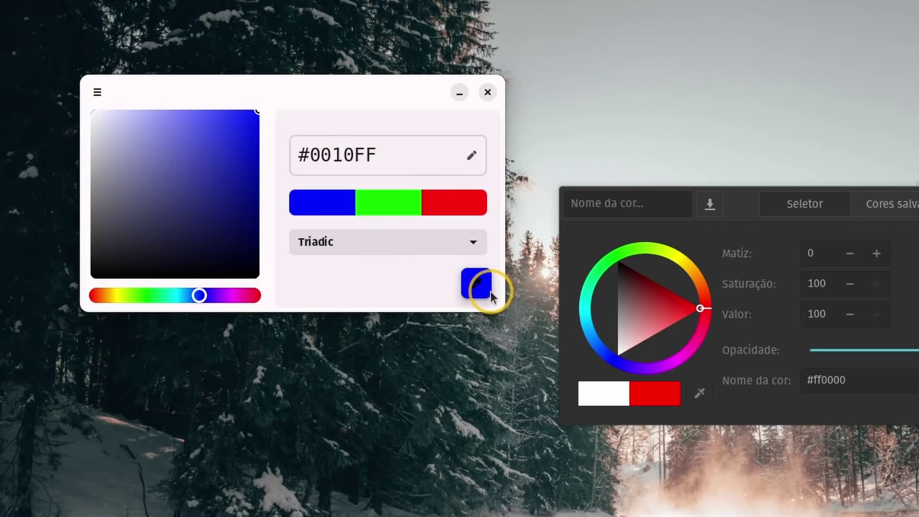
pyautogui.moveTo(239, 305); pyautogui.dragTo(154, 286)
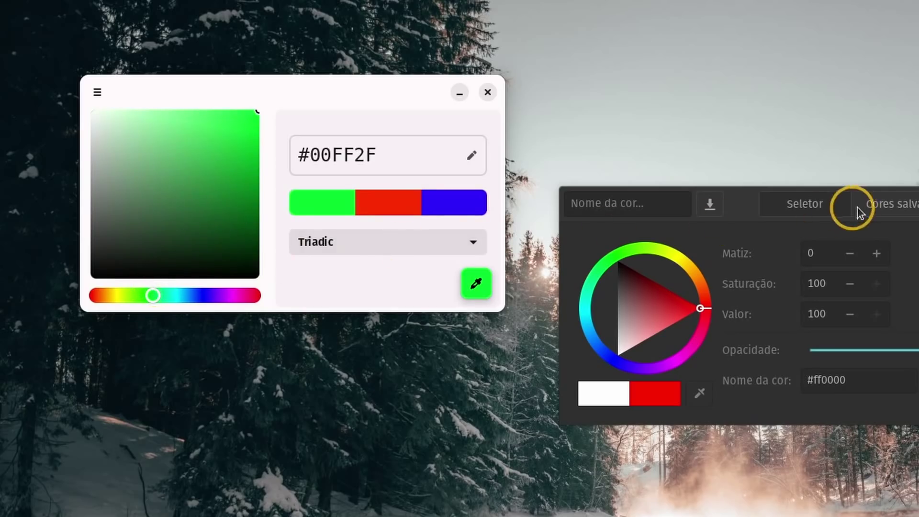
pyautogui.click(736, 207)
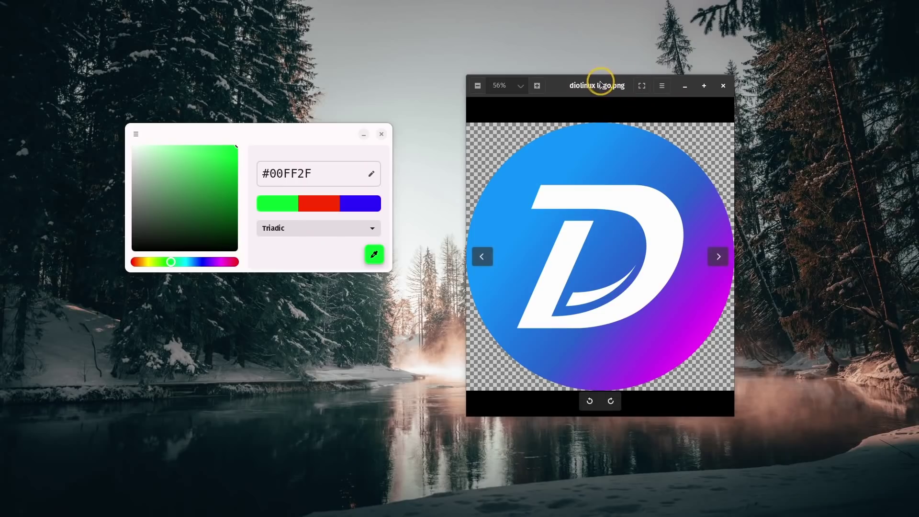
pyautogui.click(601, 85)
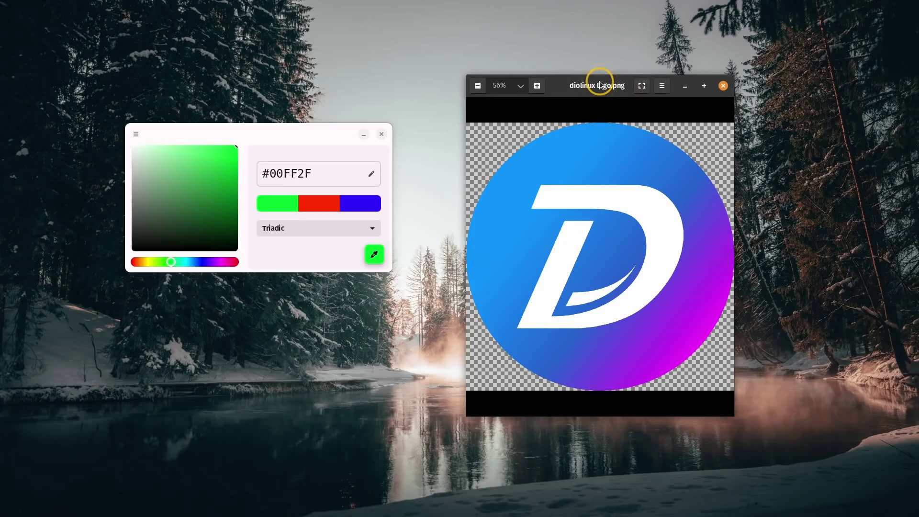
# Step: Sample the magenta from the logo's lower edge and show its Analogous palette
pyautogui.click(373, 258)
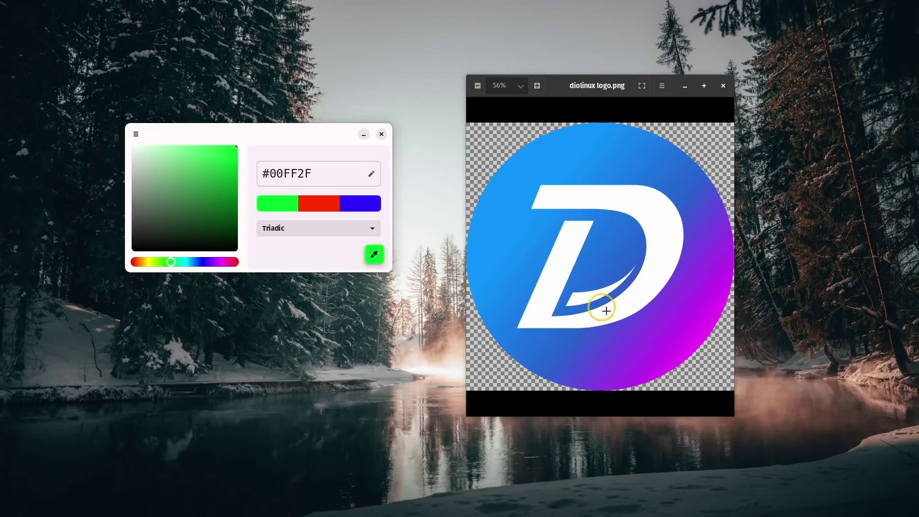
pyautogui.click(693, 349)
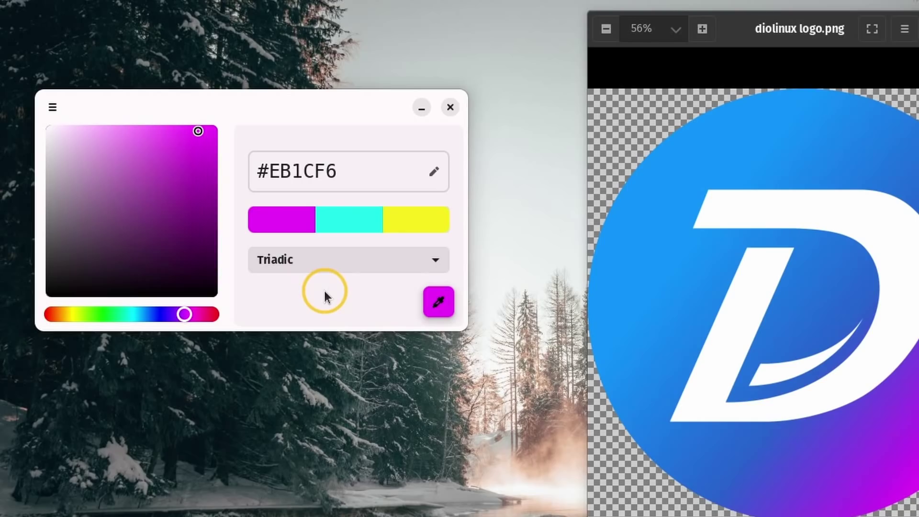
pyautogui.click(307, 264)
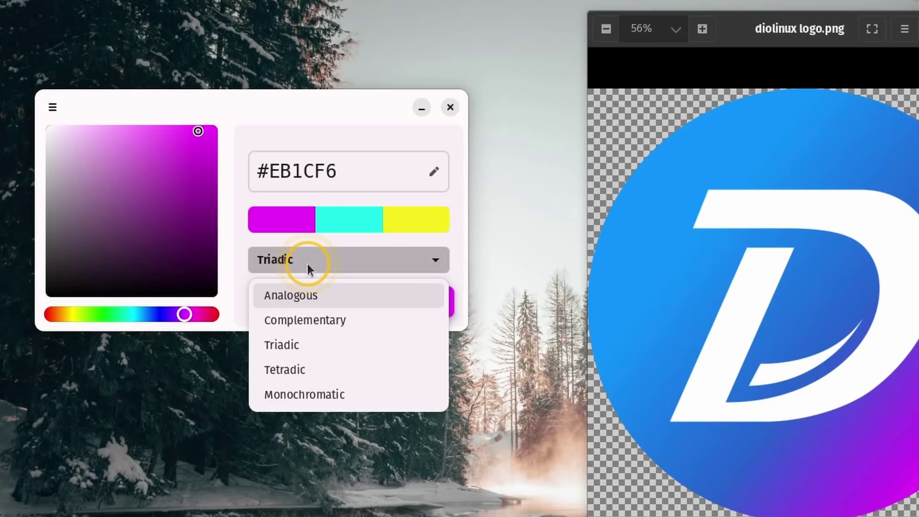
pyautogui.click(300, 294)
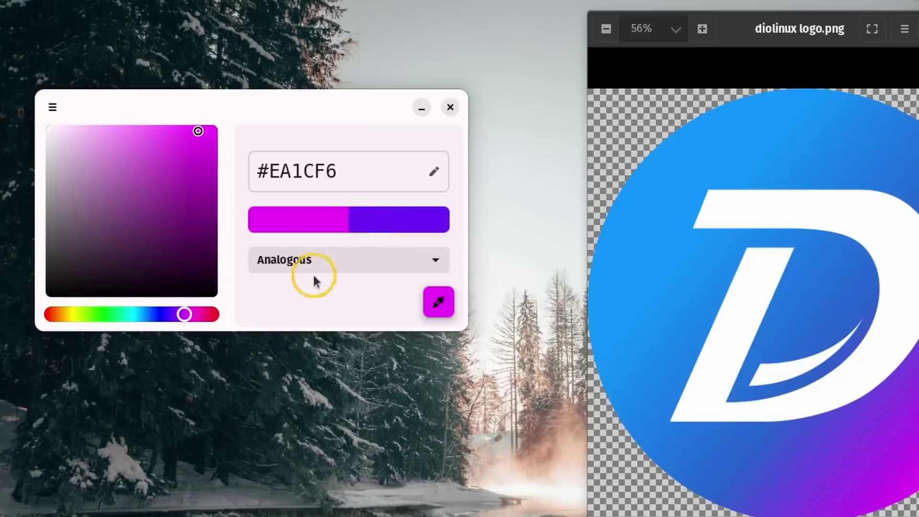
# Step: Cycle through Complementary, Tetradic and Monochromatic harmonies, then sweep the hue to green and back to purple
pyautogui.click(316, 260)
pyautogui.click(328, 321)
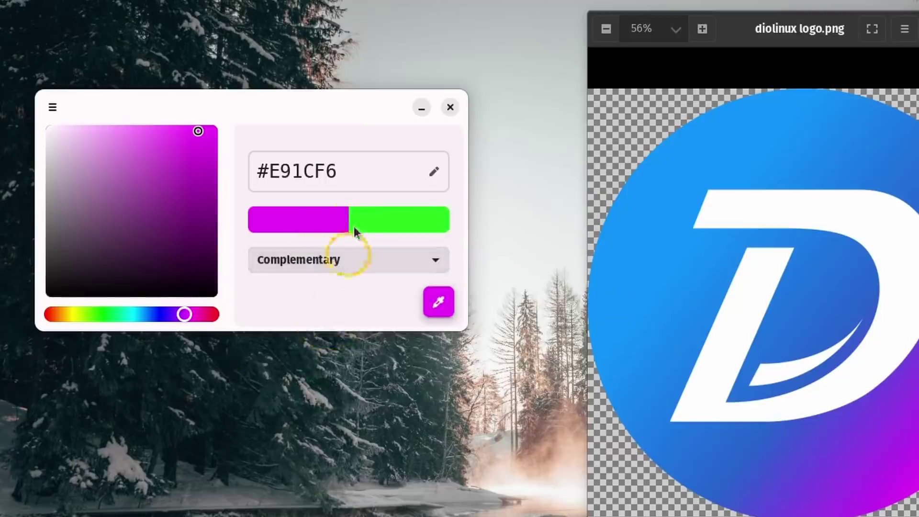
pyautogui.click(344, 262)
pyautogui.click(329, 370)
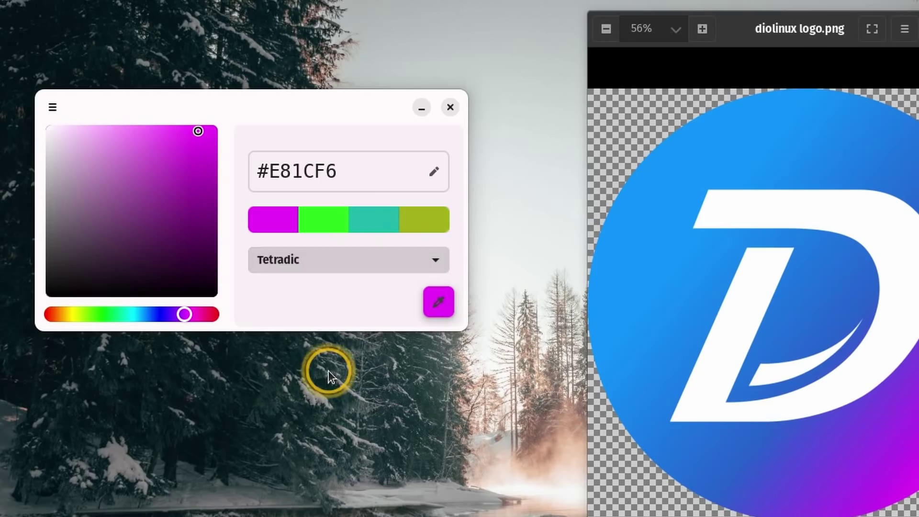
pyautogui.click(348, 260)
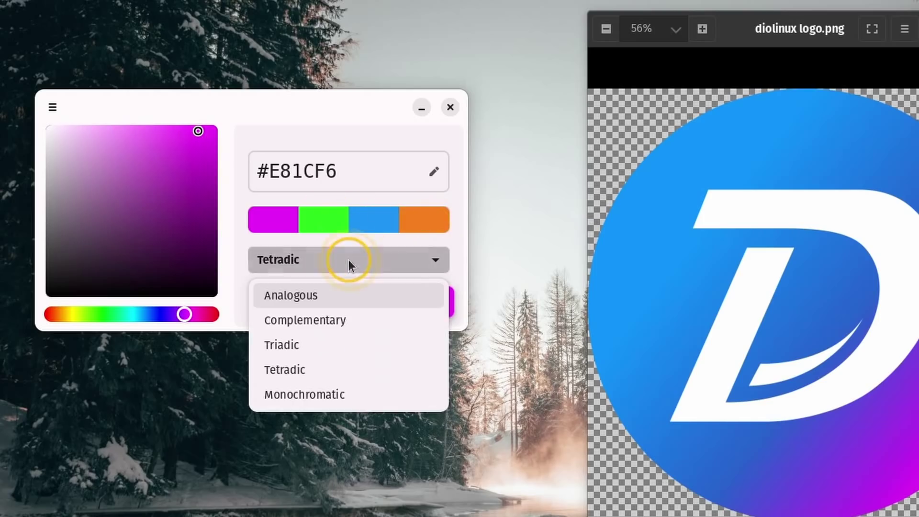
pyautogui.click(340, 397)
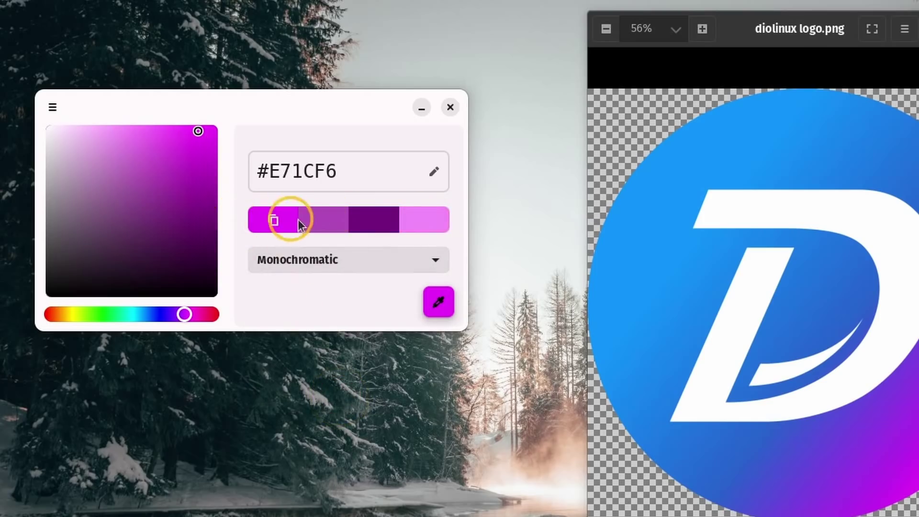
pyautogui.moveTo(188, 318); pyautogui.dragTo(127, 314)
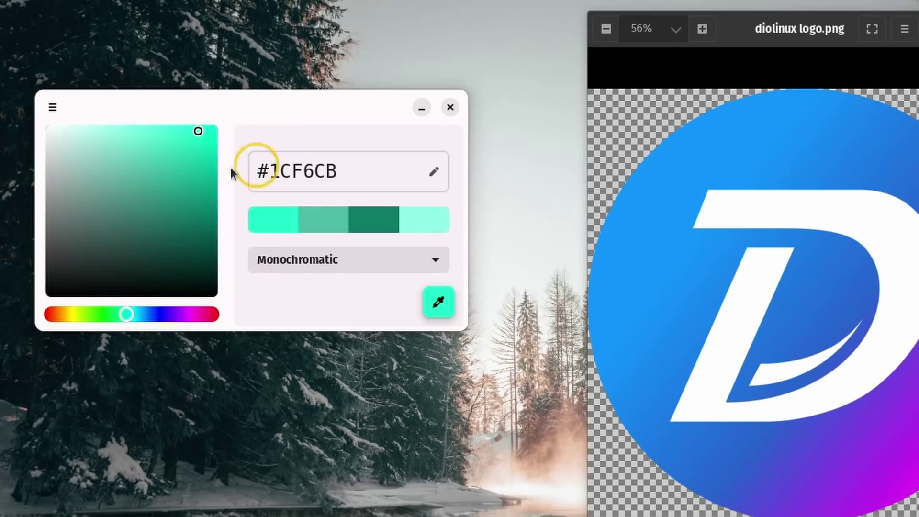
pyautogui.moveTo(127, 316); pyautogui.dragTo(181, 316)
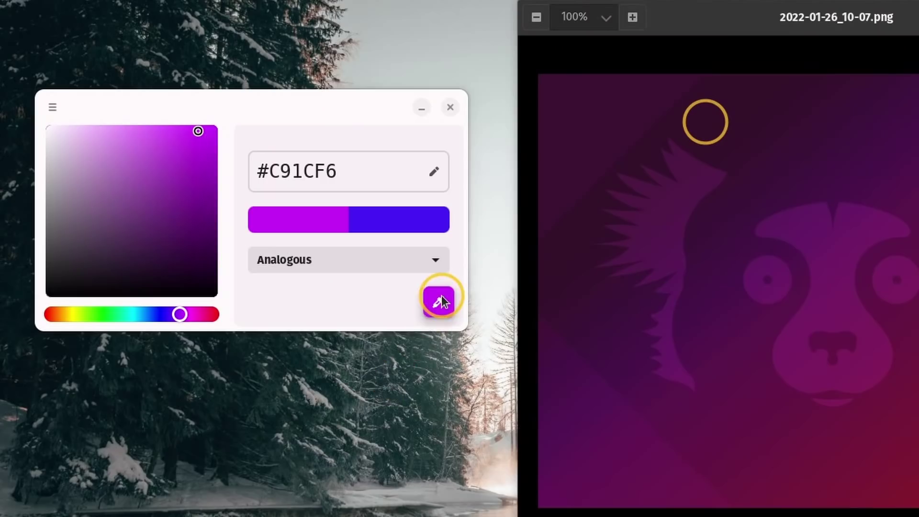
# Step: Sample a red tone from the wallpaper and show its Complementary palette
pyautogui.click(439, 301)
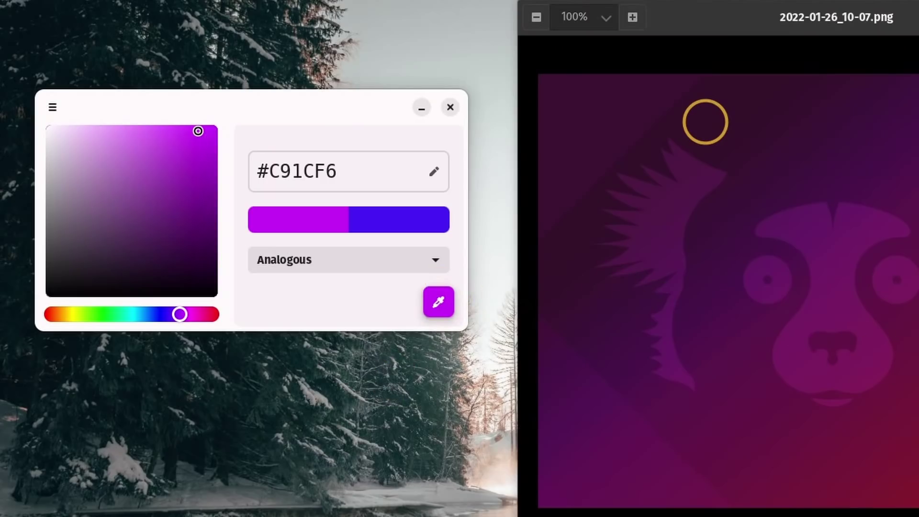
pyautogui.click(705, 121)
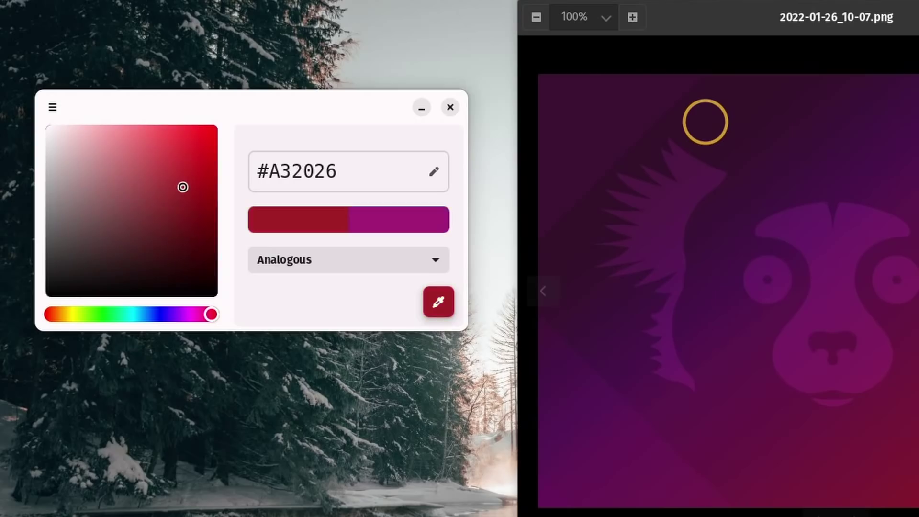
pyautogui.click(375, 260)
pyautogui.click(352, 317)
# Step: Sample the dark purple #3C1234 from the wallpaper corner and keep the Complementary harmony
pyautogui.click(345, 218)
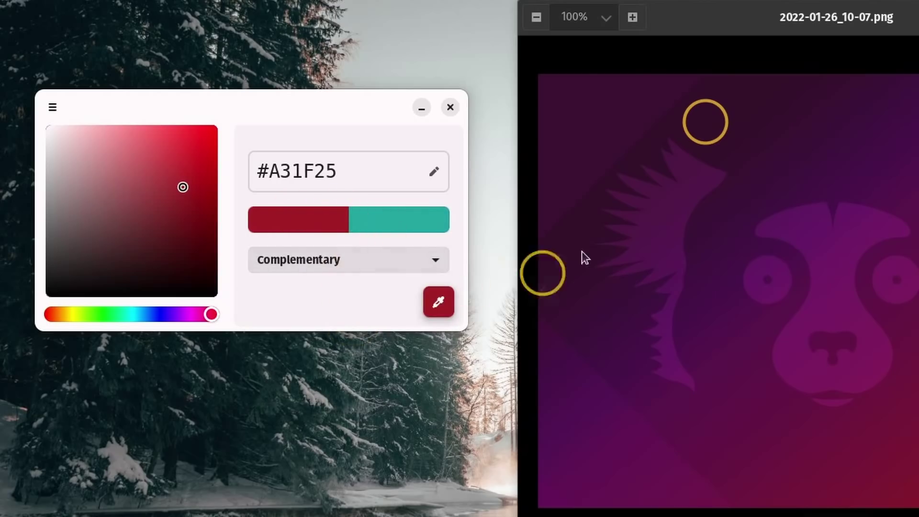
pyautogui.click(547, 79)
pyautogui.click(339, 259)
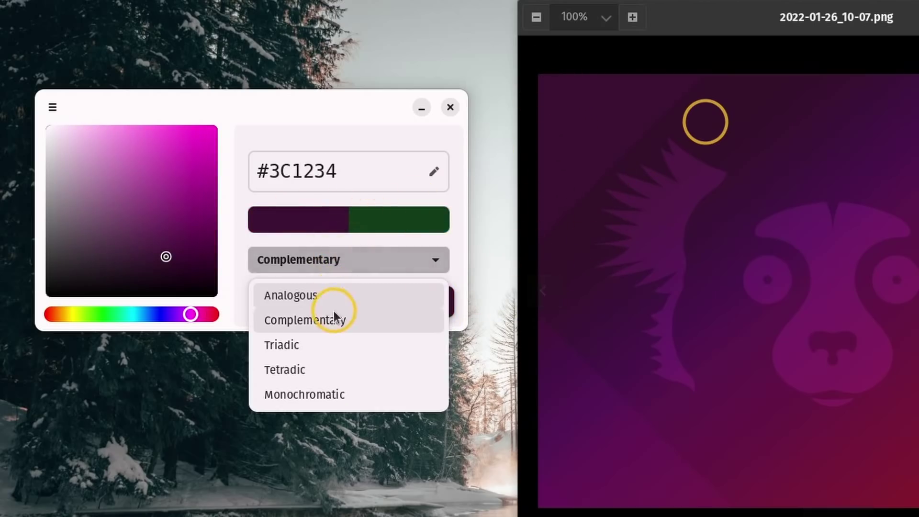
pyautogui.click(330, 318)
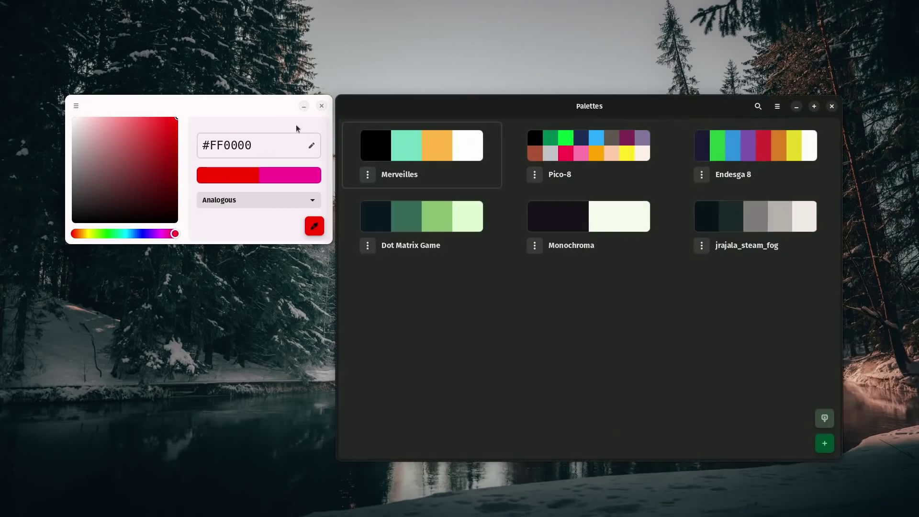
# Step: Rearrange the windows, open the Merveilles palette, and show the About Emulsion details
pyautogui.moveTo(442, 106); pyautogui.dragTo(410, 61)
pyautogui.moveTo(224, 108); pyautogui.dragTo(192, 82)
pyautogui.click(390, 101)
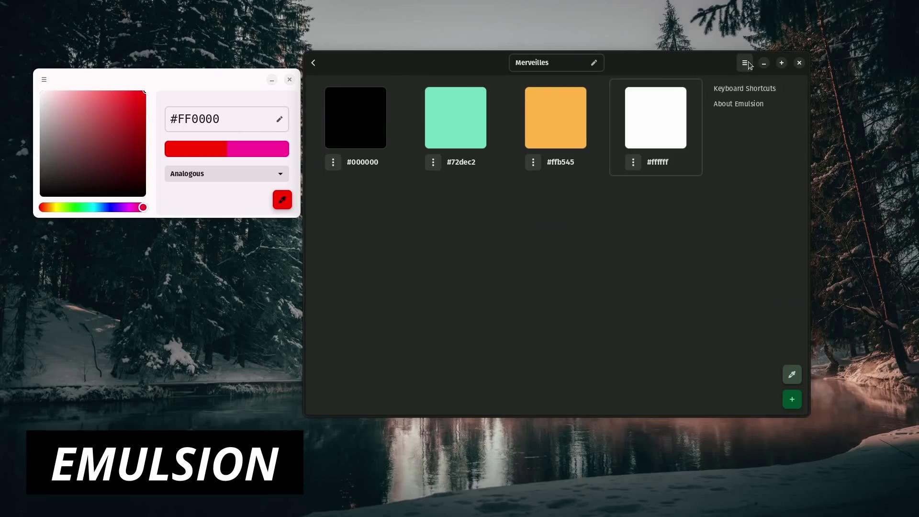
pyautogui.click(746, 105)
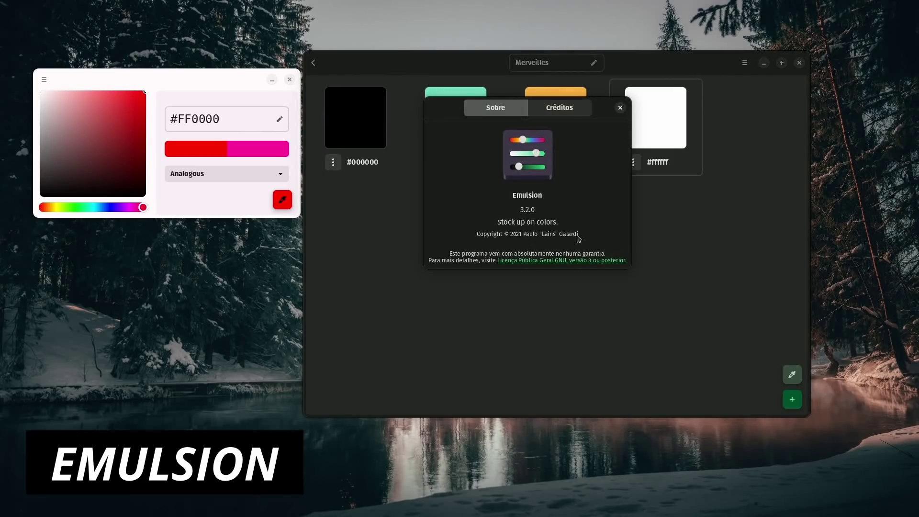
# Step: View Colorway's About details, close both About dialogs and the Colorway picker, and return to the palette list
pyautogui.click(44, 79)
pyautogui.press('Escape')
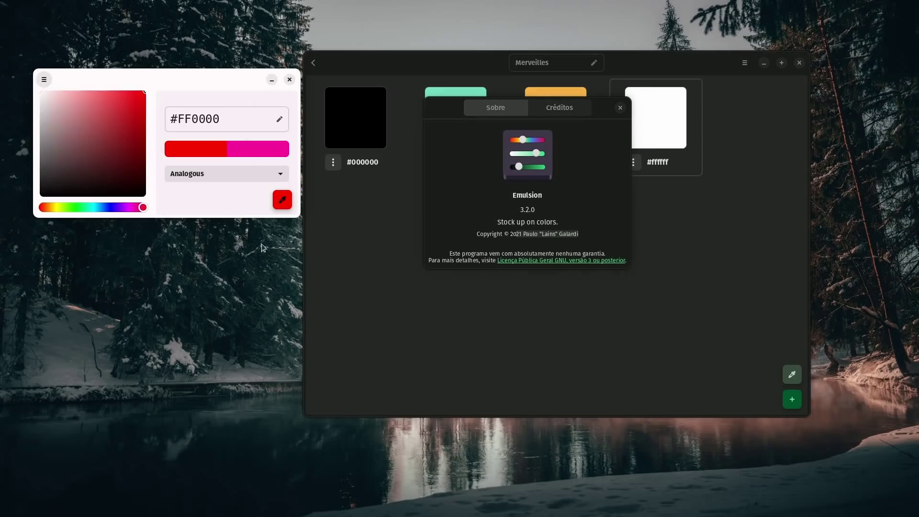
pyautogui.moveTo(130, 181); pyautogui.dragTo(207, 182)
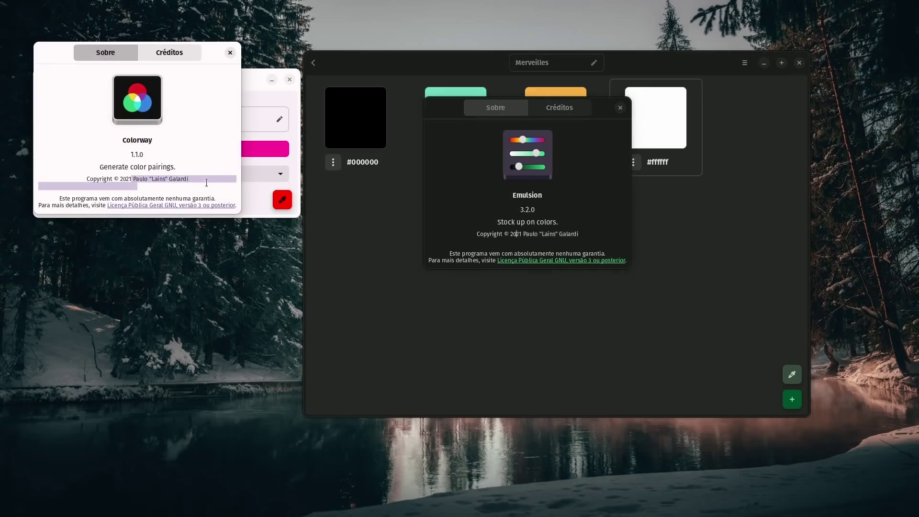
pyautogui.click(230, 52)
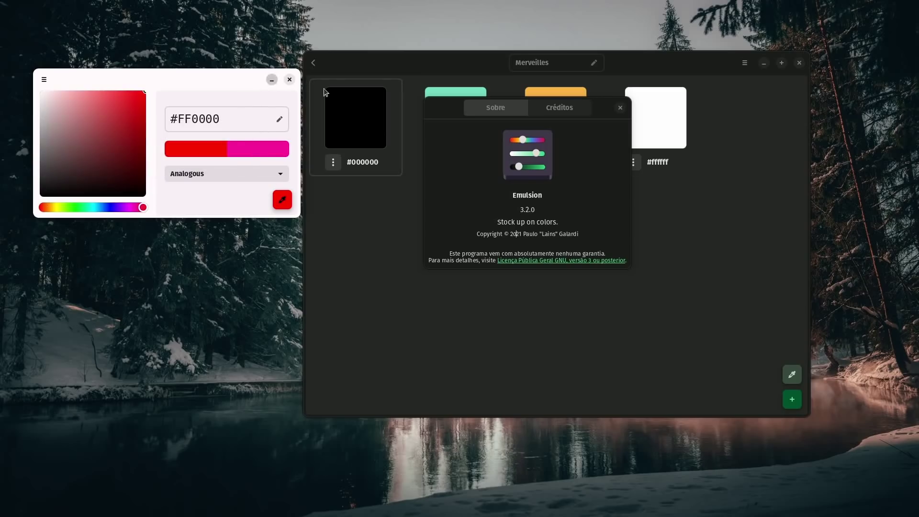
pyautogui.click(289, 80)
pyautogui.click(620, 107)
pyautogui.click(315, 63)
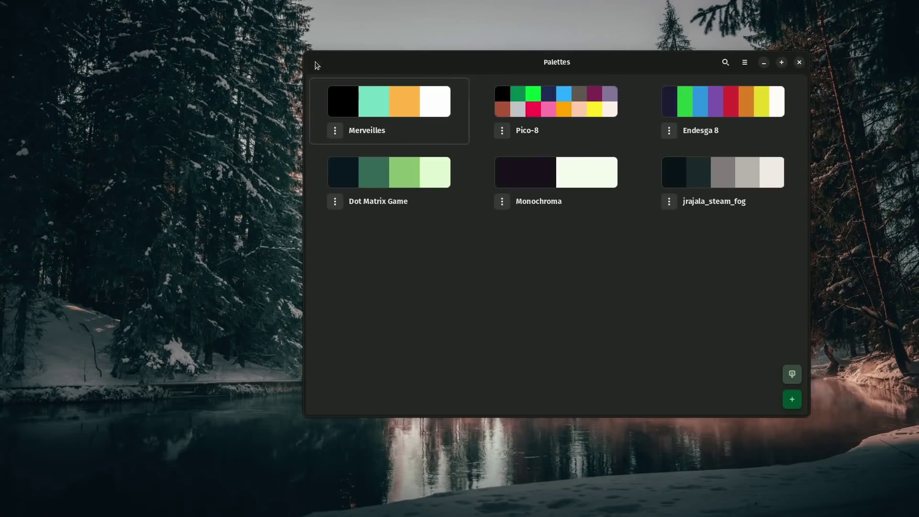
pyautogui.moveTo(660, 65); pyautogui.dragTo(524, 88)
pyautogui.click(272, 135)
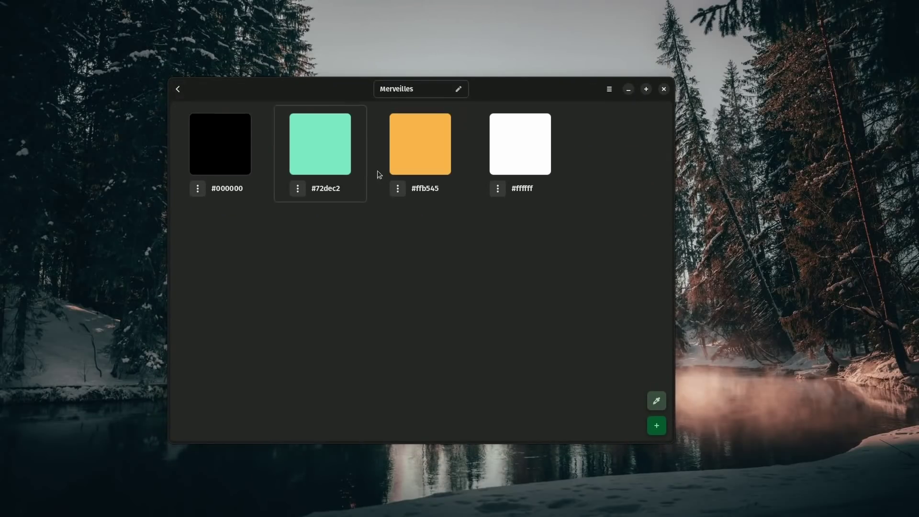
pyautogui.click(179, 90)
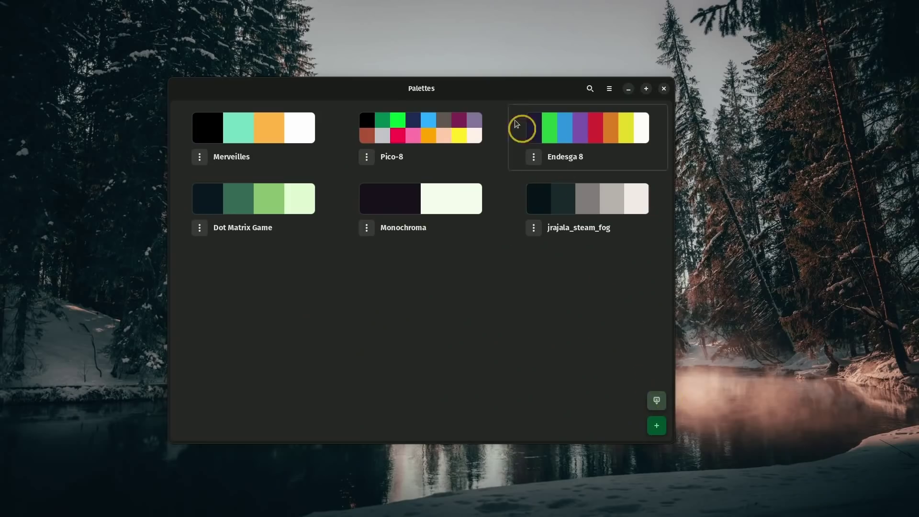
pyautogui.moveTo(503, 91); pyautogui.dragTo(534, 84)
# Step: Start an image import, cancel it, and minimize the Emulsion window
pyautogui.click(690, 393)
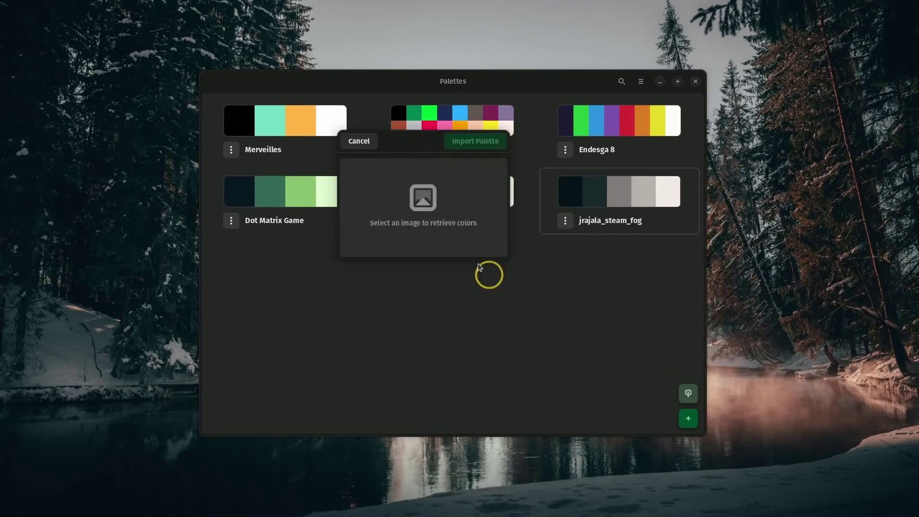
pyautogui.moveTo(410, 145); pyautogui.dragTo(426, 181)
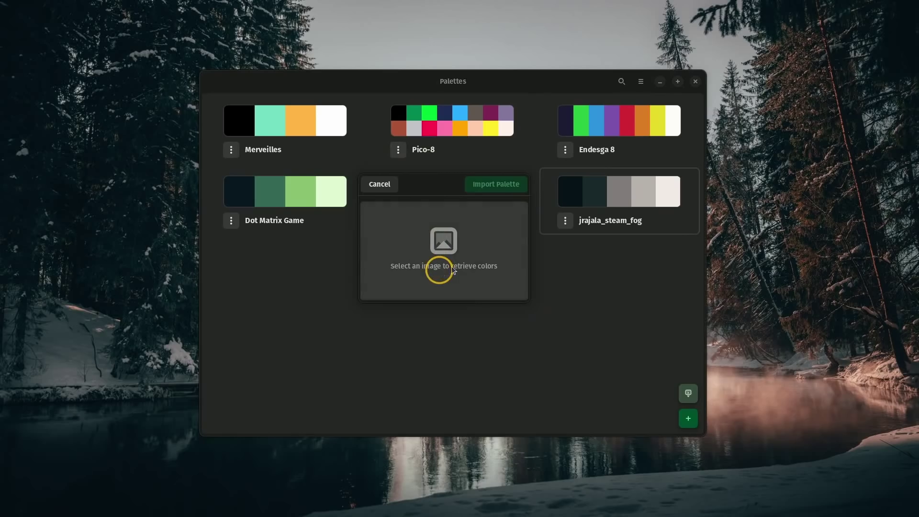
pyautogui.click(377, 184)
pyautogui.click(660, 81)
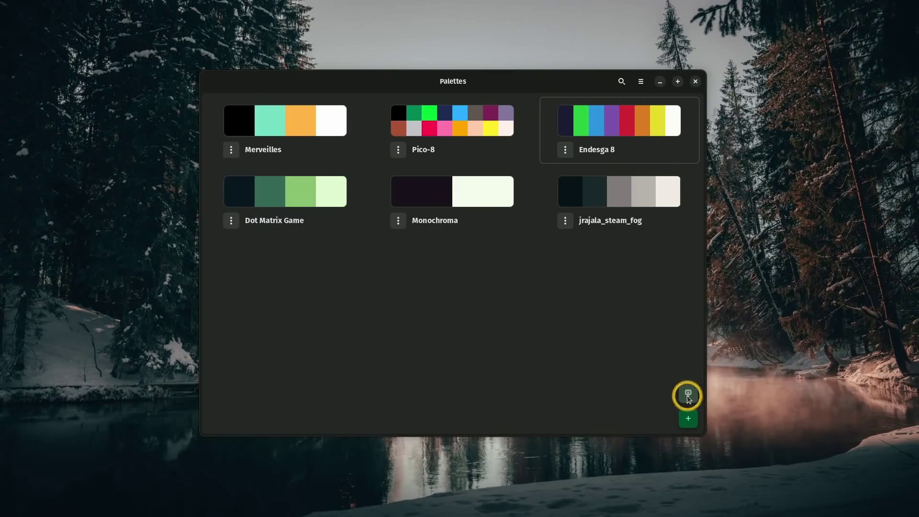
# Step: Import a new palette from Imagens > linuxmint-una > jrajala_steam_fog.jpg
pyautogui.click(688, 393)
pyautogui.click(340, 231)
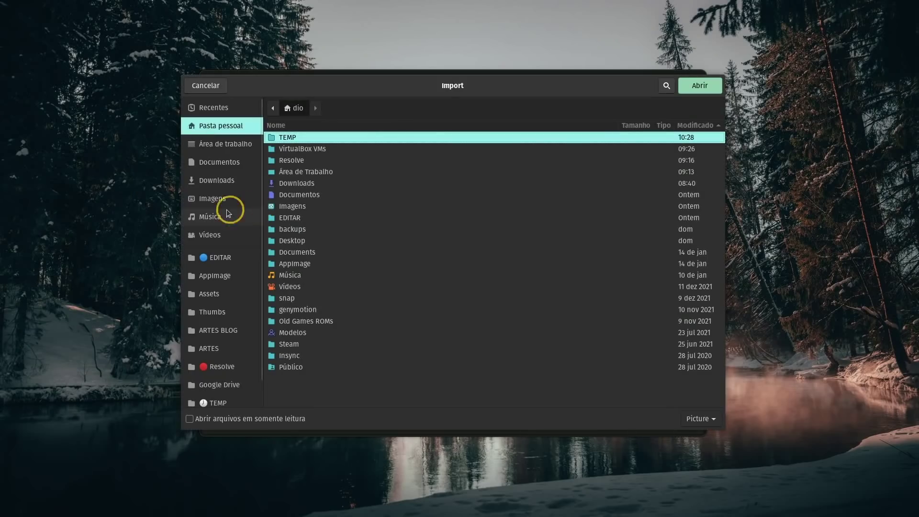
pyautogui.click(232, 196)
pyautogui.doubleClick(308, 178)
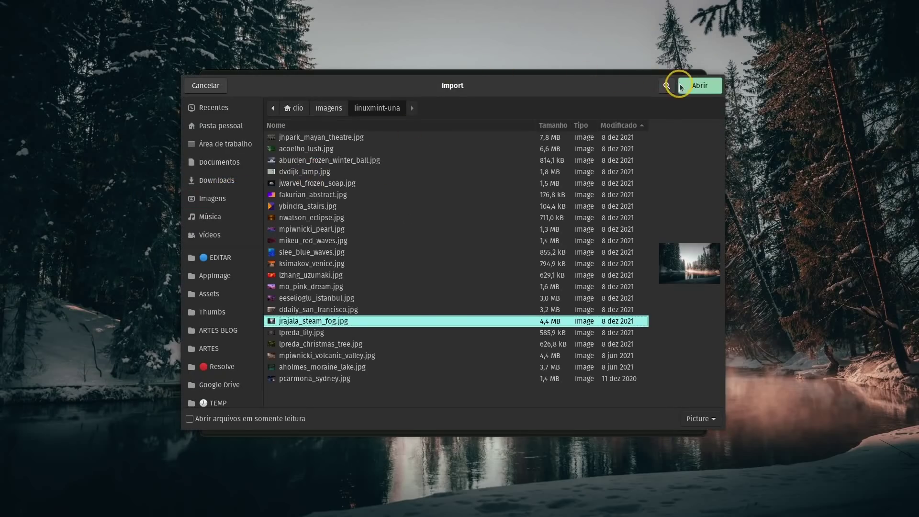
pyautogui.click(713, 88)
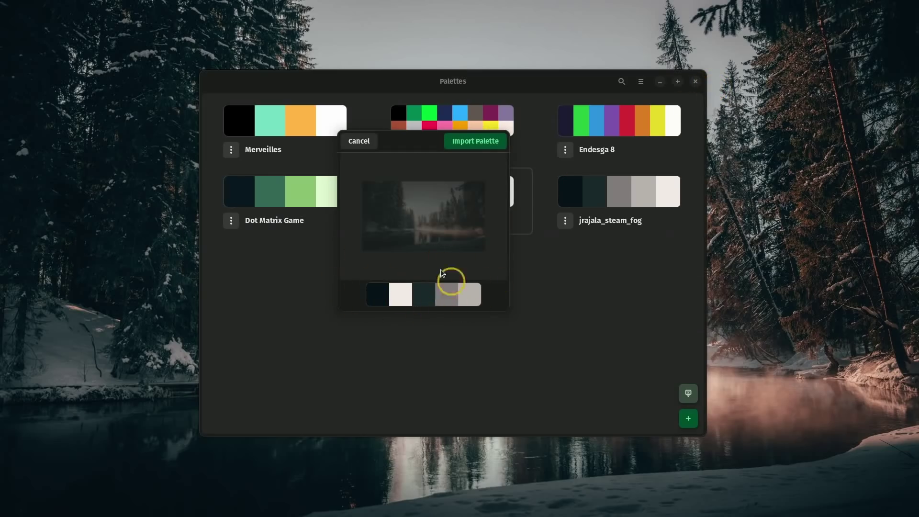
pyautogui.click(484, 142)
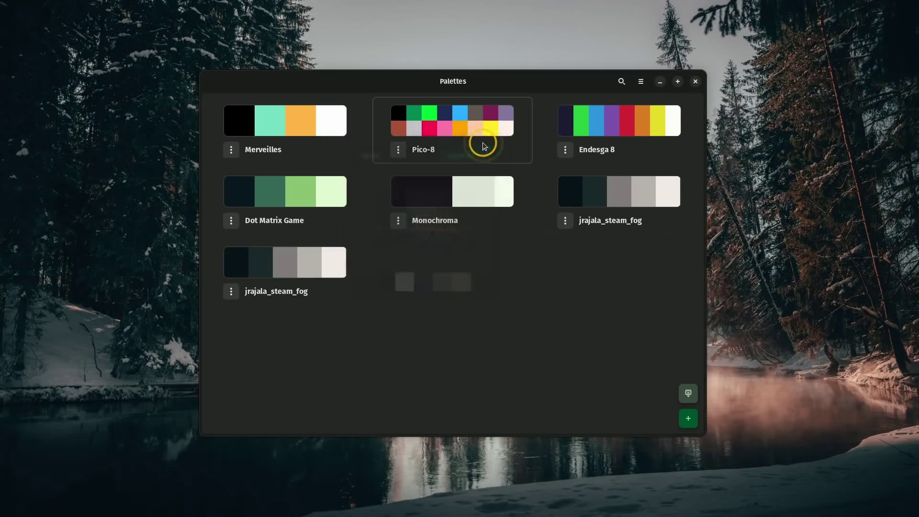
# Step: Rename the newly imported jrajala_steam_fog palette to 'frio' and return to the palette list
pyautogui.click(290, 280)
pyautogui.doubleClick(456, 82)
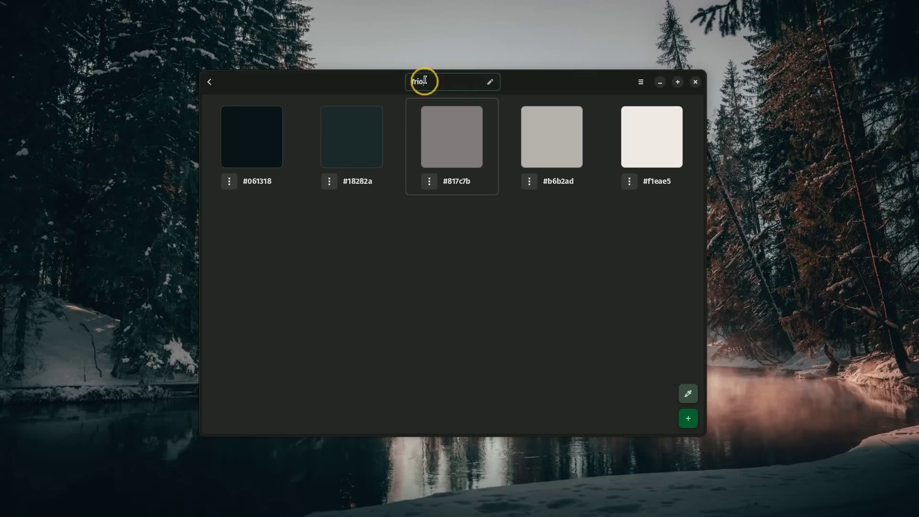
pyautogui.click(491, 85)
pyautogui.click(210, 82)
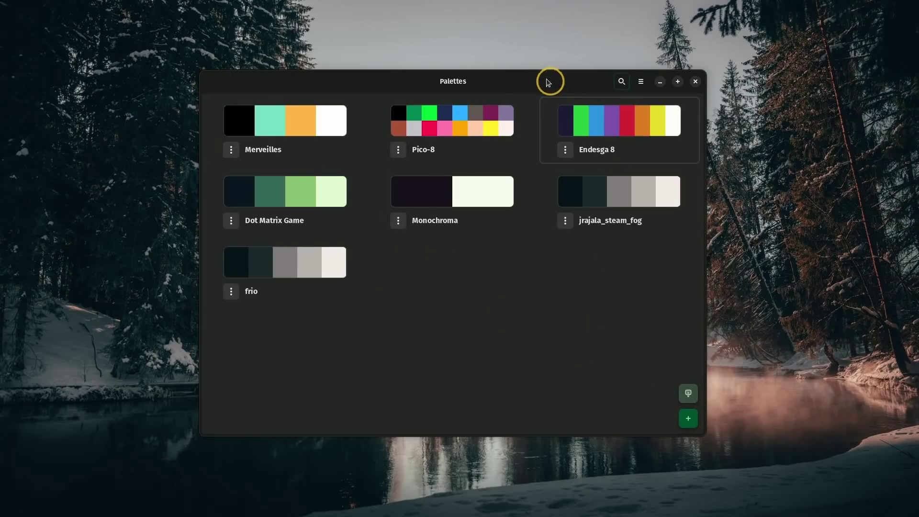
pyautogui.moveTo(546, 81); pyautogui.dragTo(560, 86)
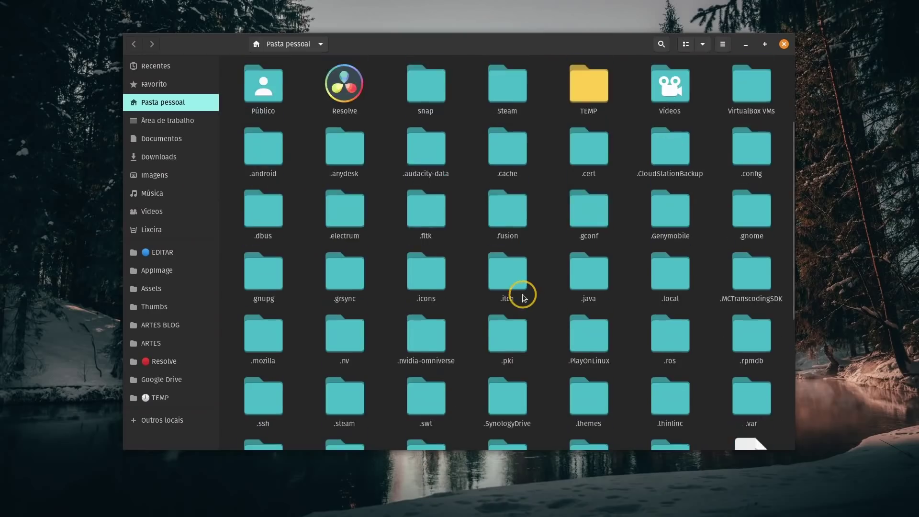
# Step: Navigate to .var > app > io.github.lainsce.Emulsion > data > io.github.lainsce.Emulsion in the home folder
pyautogui.scroll(-5, 523, 298)
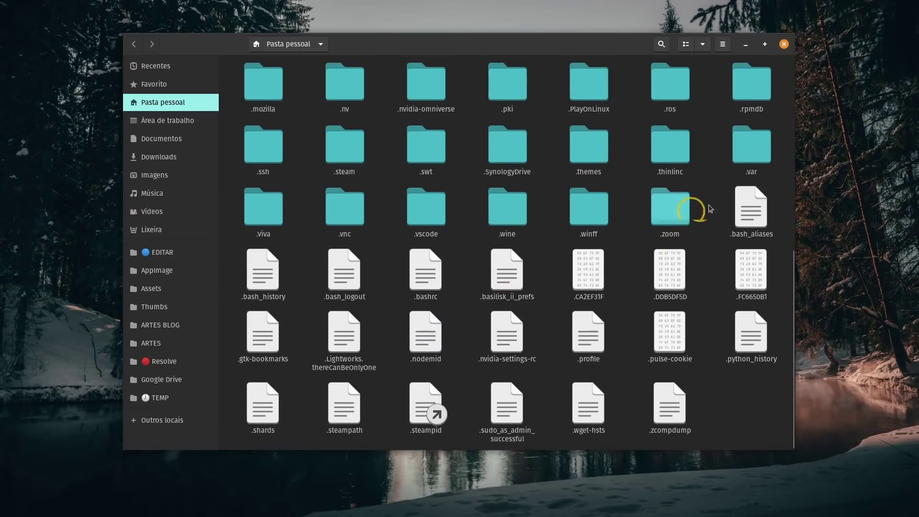
pyautogui.doubleClick(750, 162)
pyautogui.doubleClick(269, 99)
pyautogui.write('emu')
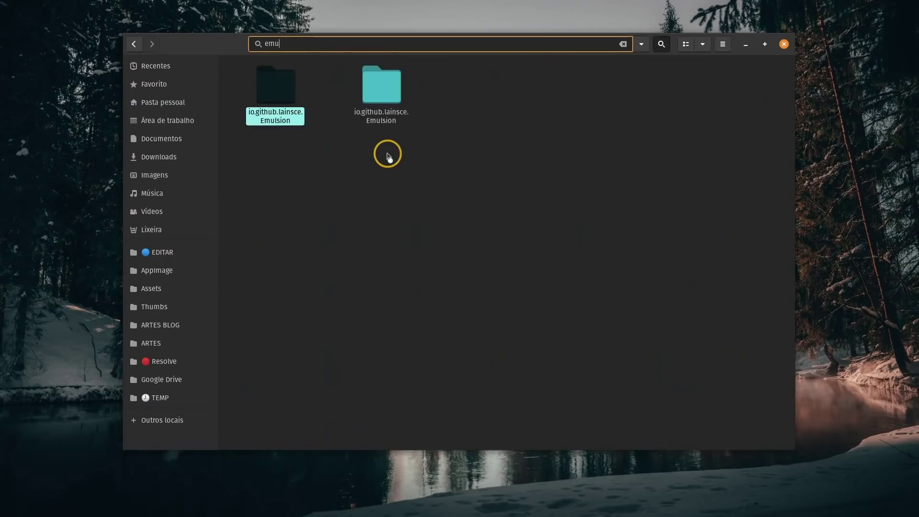
pyautogui.press('Return')
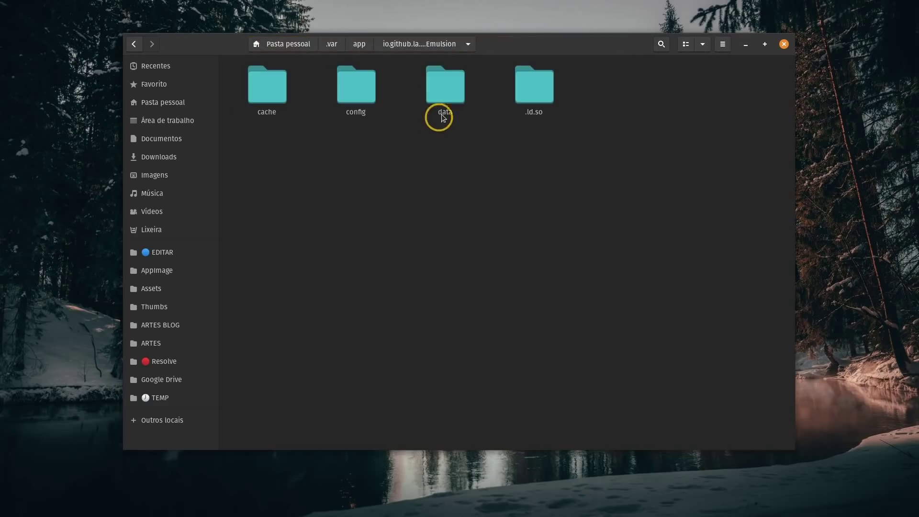
pyautogui.doubleClick(446, 95)
pyautogui.doubleClick(287, 93)
# Step: Open saved_palettes.json in the text editor and select its palette JSON text
pyautogui.rightClick(294, 106)
pyautogui.click(376, 114)
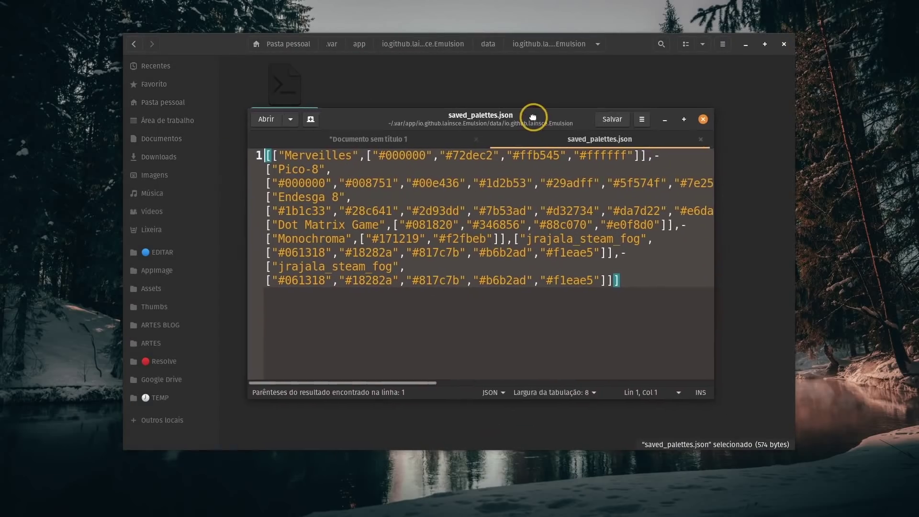
pyautogui.moveTo(532, 113); pyautogui.dragTo(463, 86)
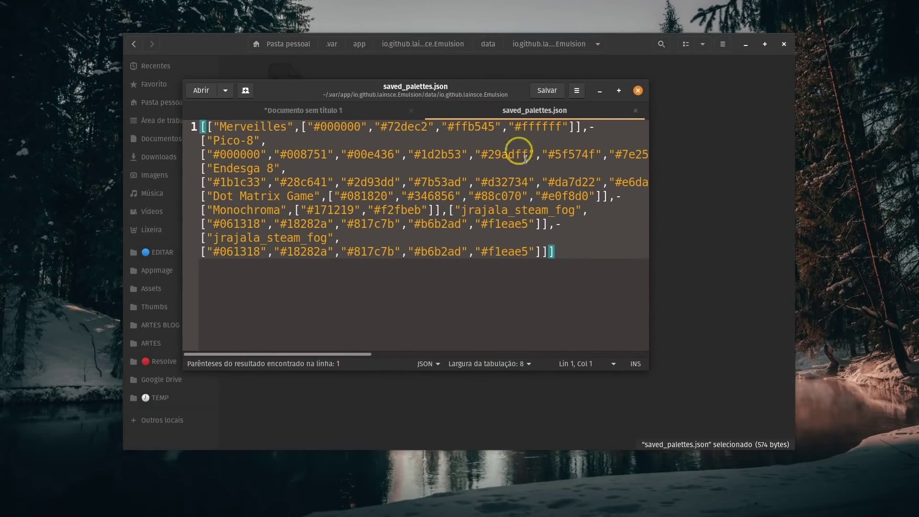
pyautogui.moveTo(568, 255); pyautogui.dragTo(198, 122)
pyautogui.click(347, 270)
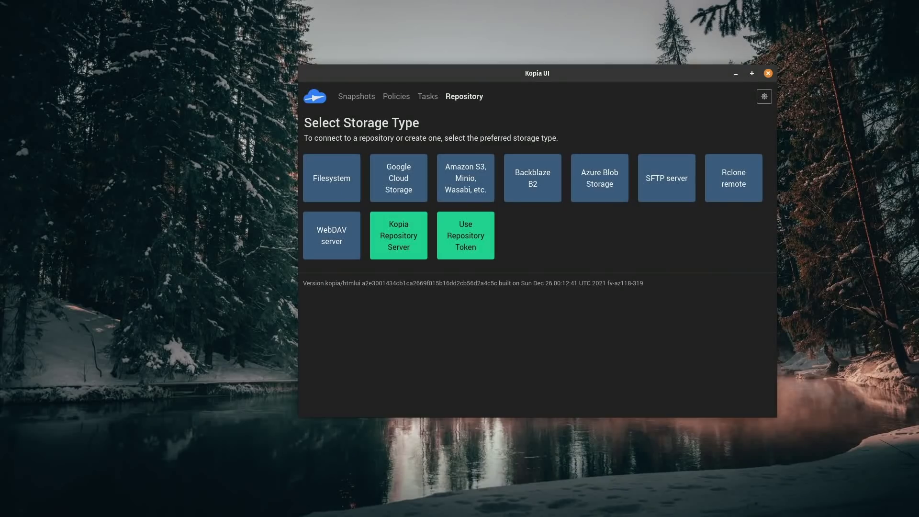
# Step: Switch Kopia UI to the dark theme and hide the file manager to reveal the storage types
pyautogui.moveTo(592, 76); pyautogui.dragTo(488, 93)
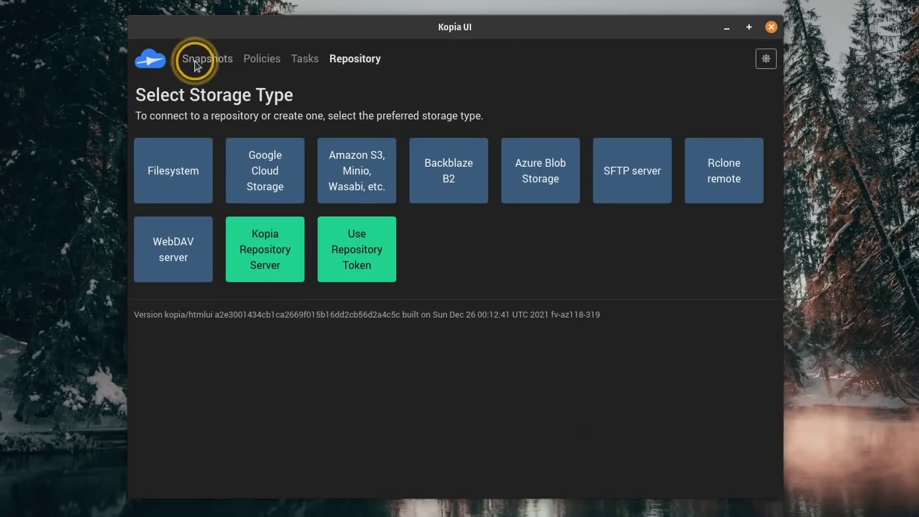
pyautogui.click(251, 59)
pyautogui.click(354, 59)
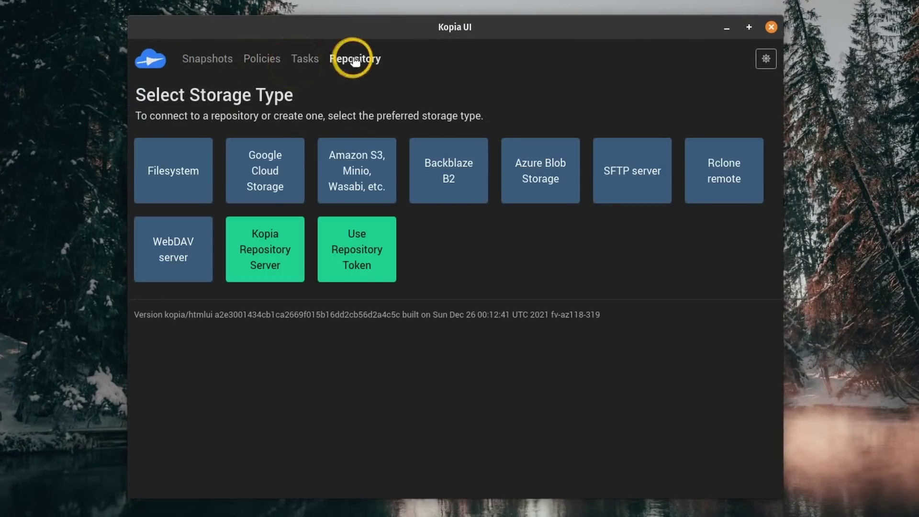
pyautogui.click(766, 59)
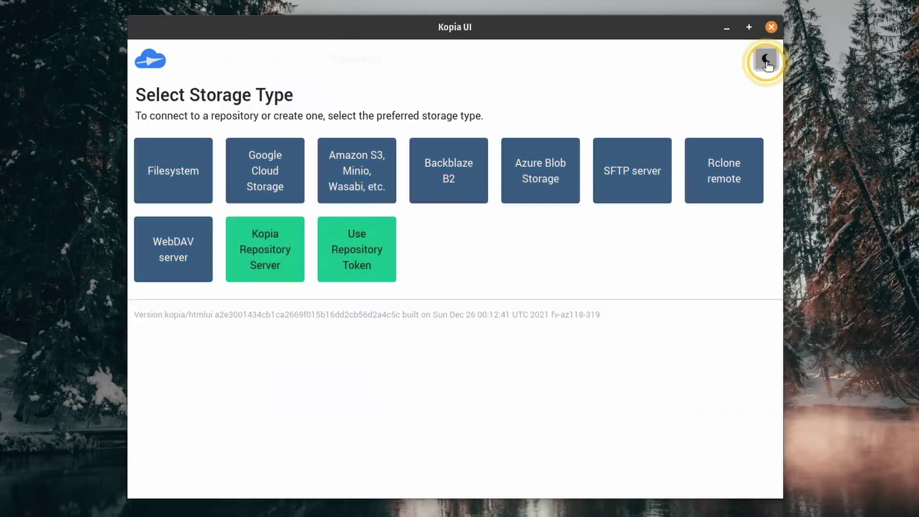
pyautogui.click(766, 59)
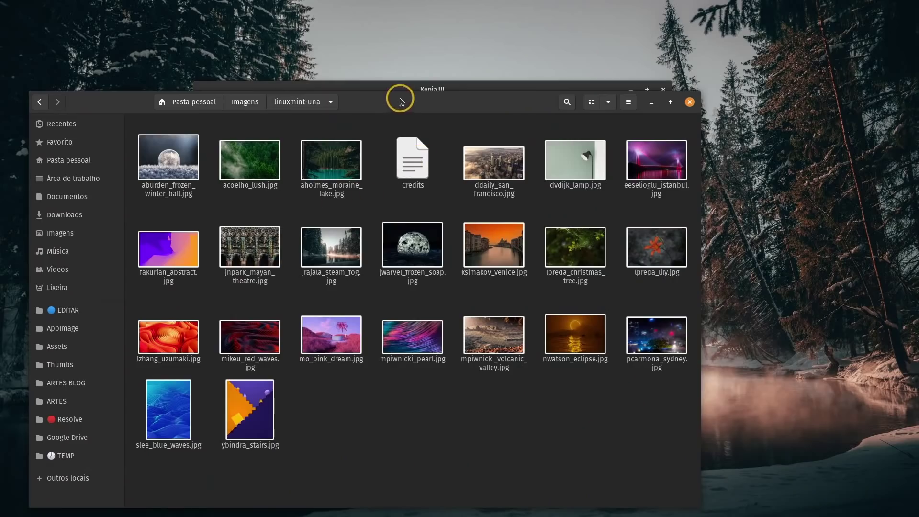
pyautogui.moveTo(401, 100); pyautogui.dragTo(473, 45)
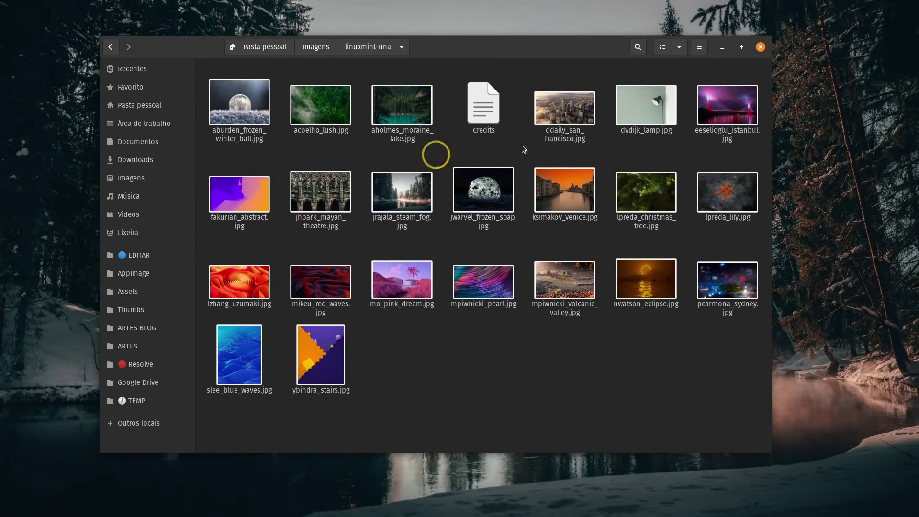
pyautogui.click(721, 46)
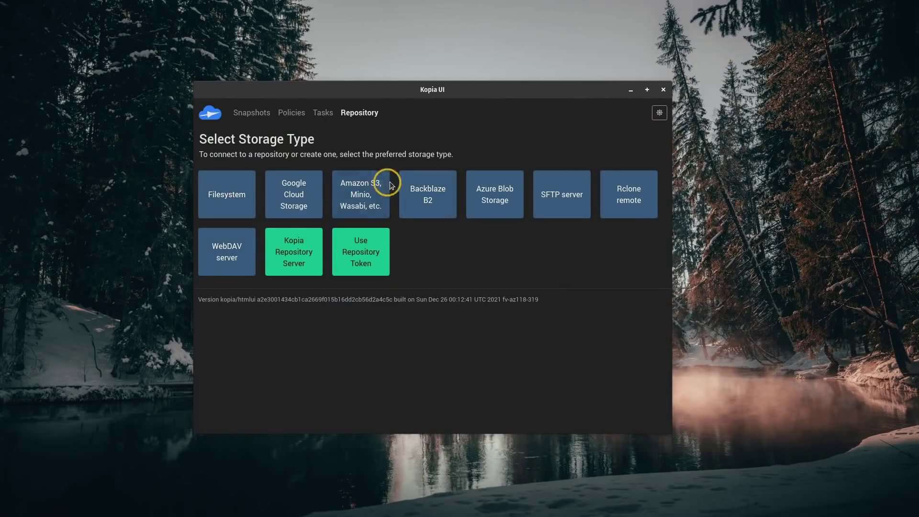
# Step: Choose Filesystem storage, create a backups folder in the home directory, and enter its path
pyautogui.click(234, 195)
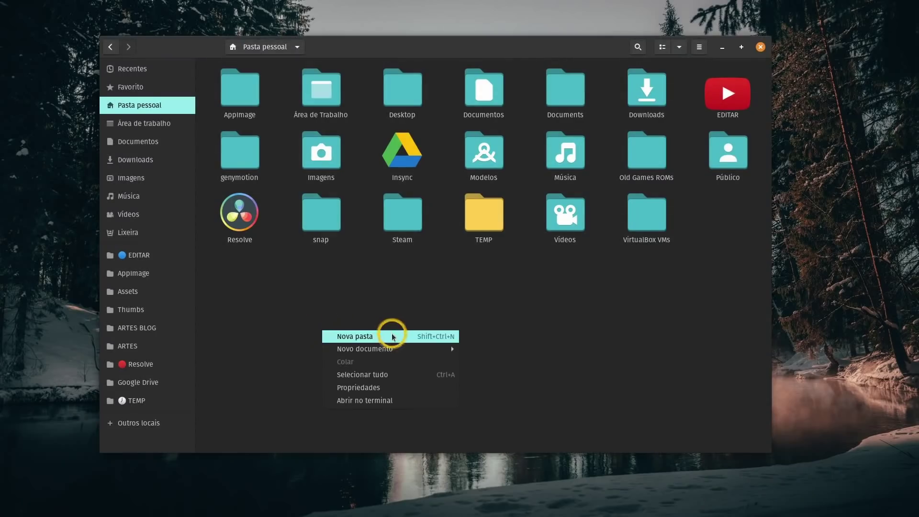
pyautogui.click(390, 333)
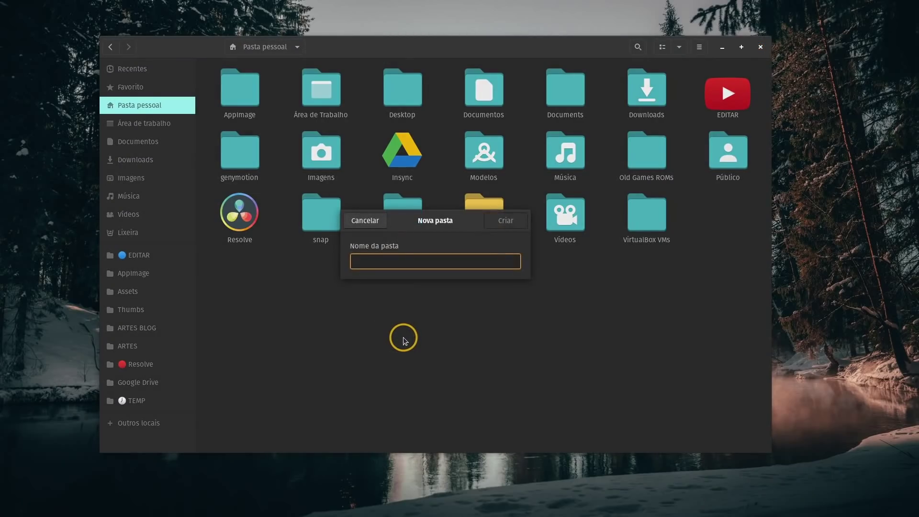
pyautogui.write('backups')
pyautogui.press('Return')
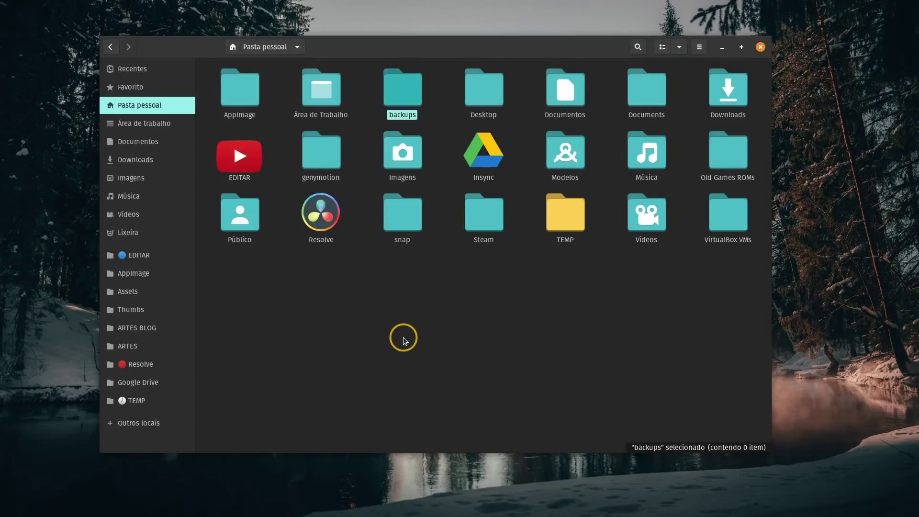
pyautogui.write('/home/dio/backups')
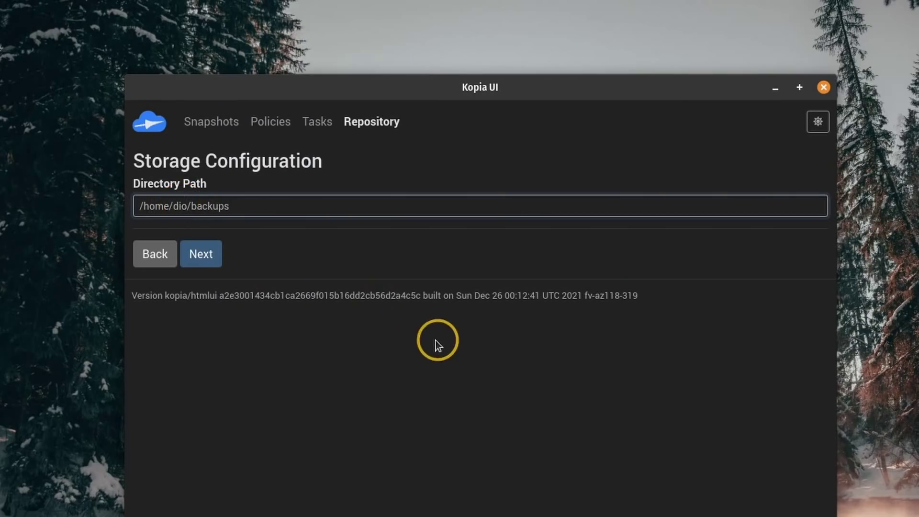
# Step: Enter and confirm the repository password, then create the repository
pyautogui.click(201, 255)
pyautogui.click(355, 232)
pyautogui.write('•••')
pyautogui.press('Tab')
pyautogui.write('•••')
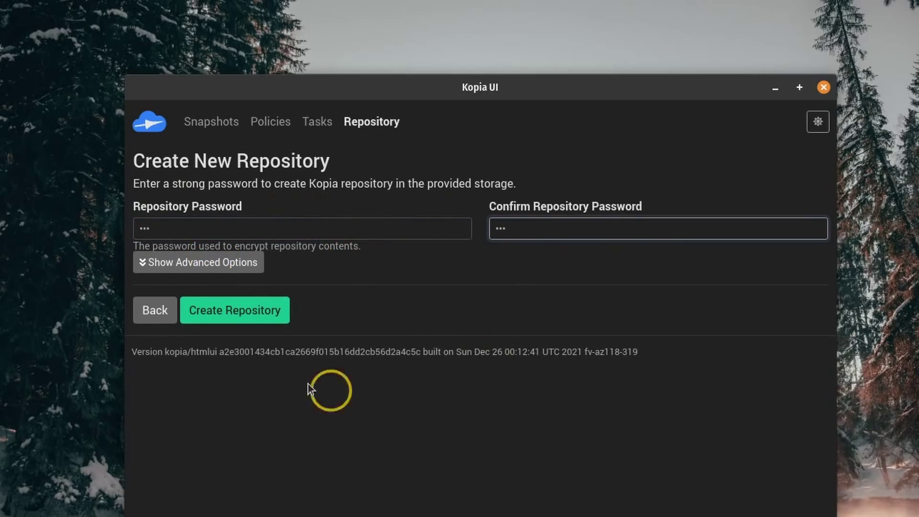
pyautogui.click(246, 312)
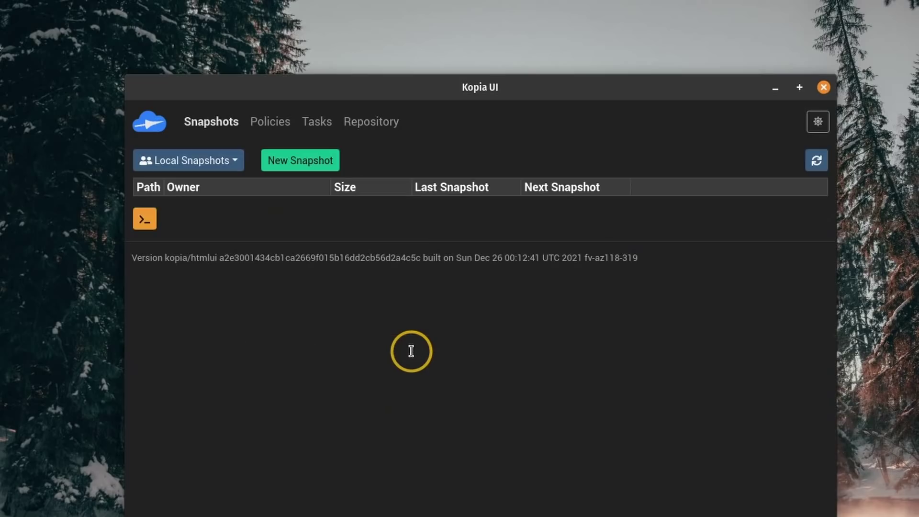
# Step: Open a new snapshot form and expand, then collapse, the Files ignore-rule settings
pyautogui.click(312, 160)
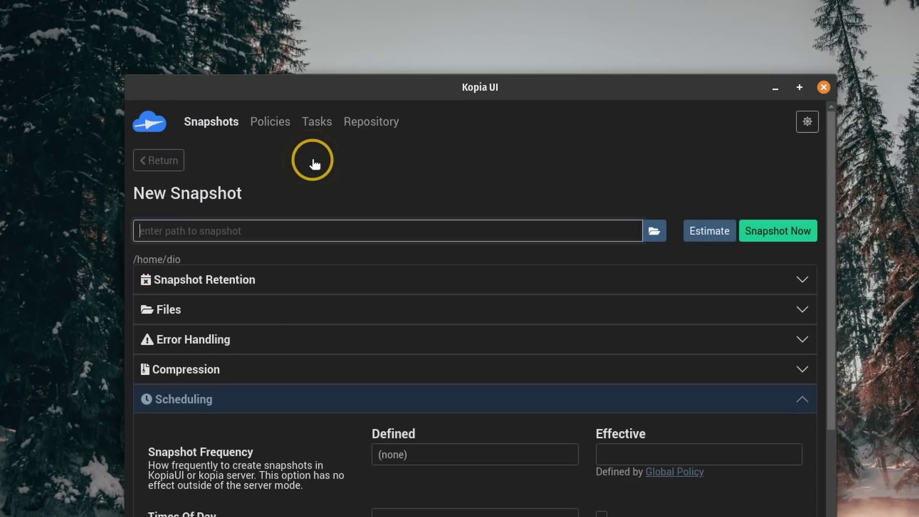
pyautogui.click(218, 402)
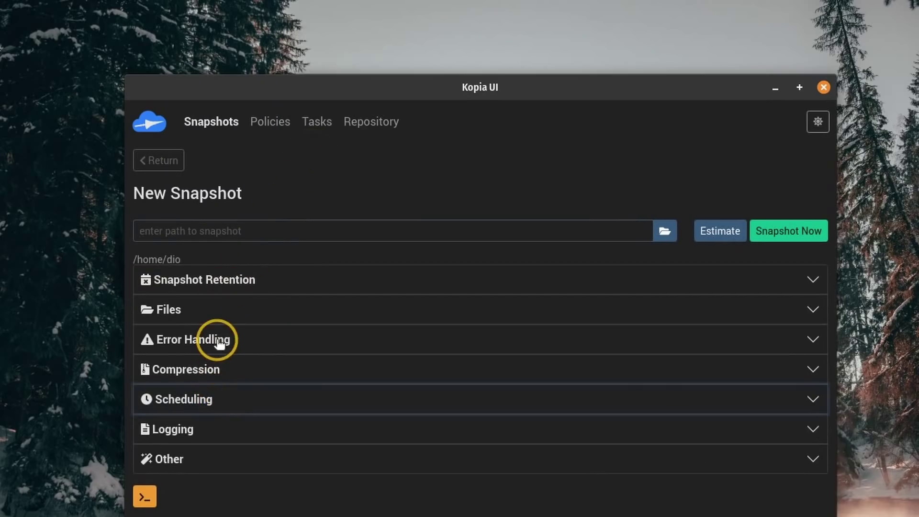
pyautogui.click(226, 311)
pyautogui.scroll(-5, 550, 369)
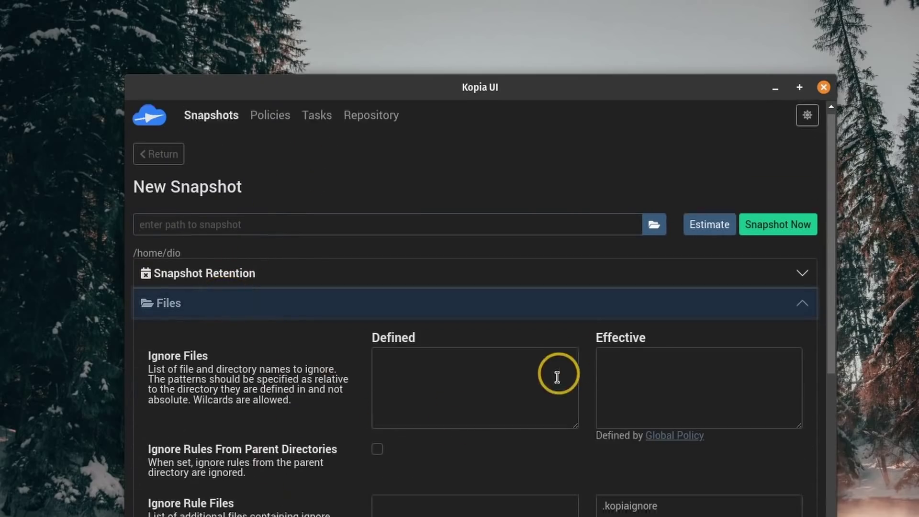
pyautogui.scroll(5, 530, 359)
pyautogui.click(225, 309)
# Step: Review the Scheduling Snapshot Frequency choices without changing them, then collapse Scheduling
pyautogui.click(224, 402)
pyautogui.scroll(-5, 314, 377)
pyautogui.click(462, 206)
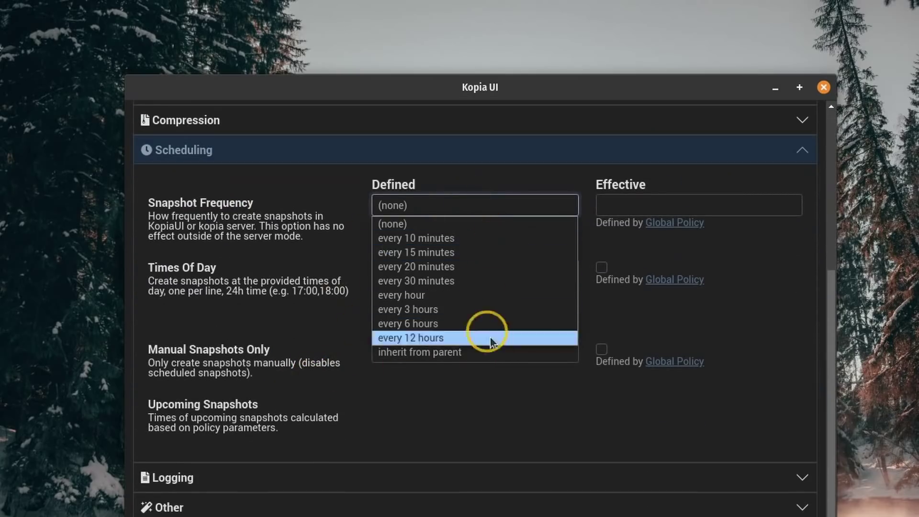
pyautogui.click(813, 292)
pyautogui.scroll(5, 192, 400)
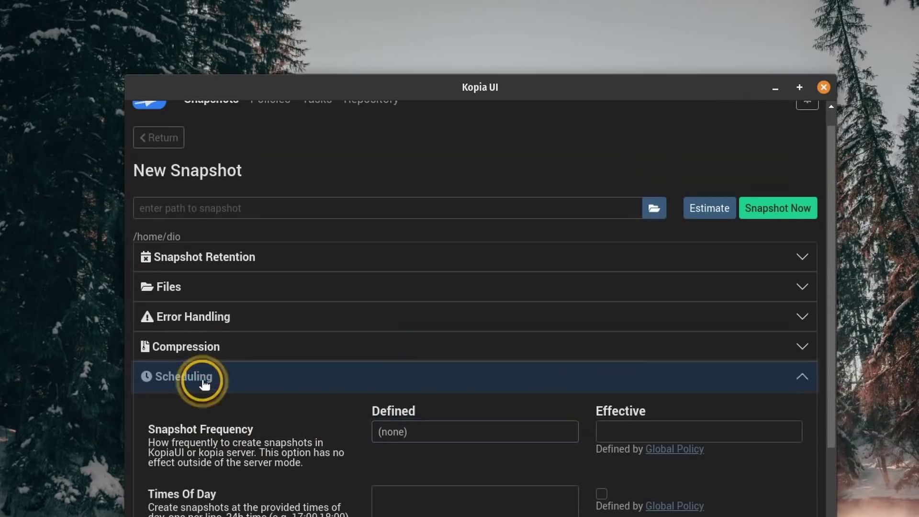
pyautogui.click(205, 379)
pyautogui.click(422, 227)
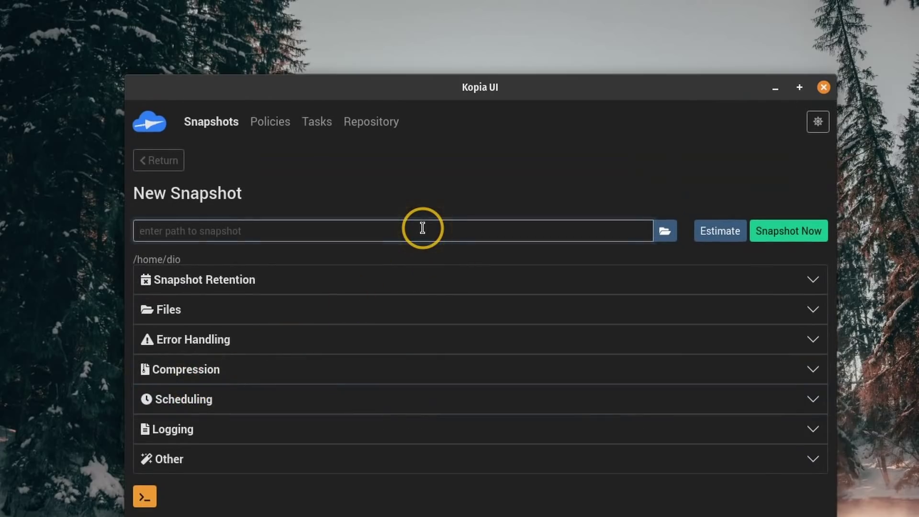
# Step: Set the snapshot path to the Imagens/linuxmint-una folder and snapshot it now
pyautogui.click(664, 233)
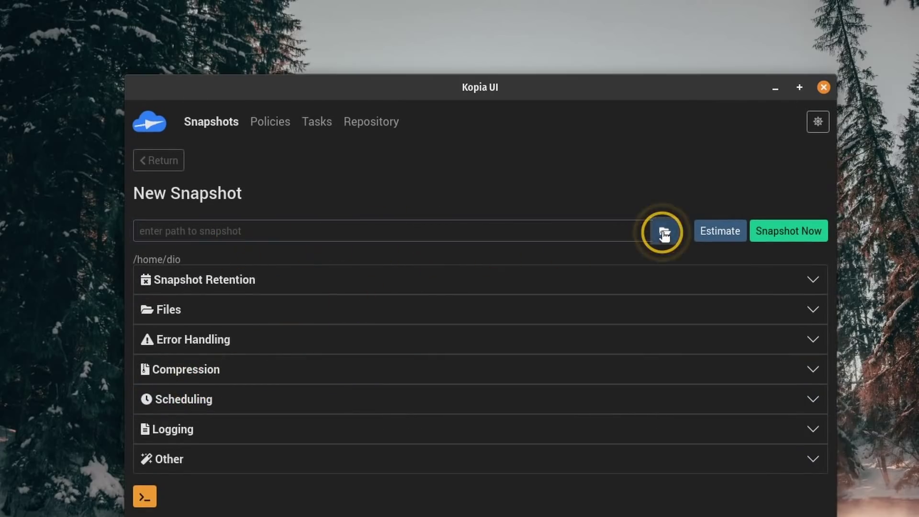
pyautogui.click(128, 184)
pyautogui.doubleClick(278, 216)
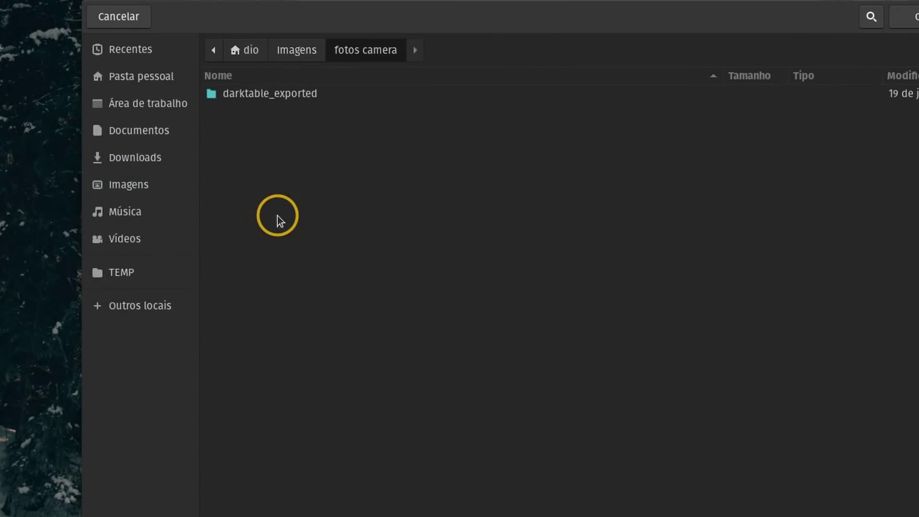
pyautogui.click(296, 50)
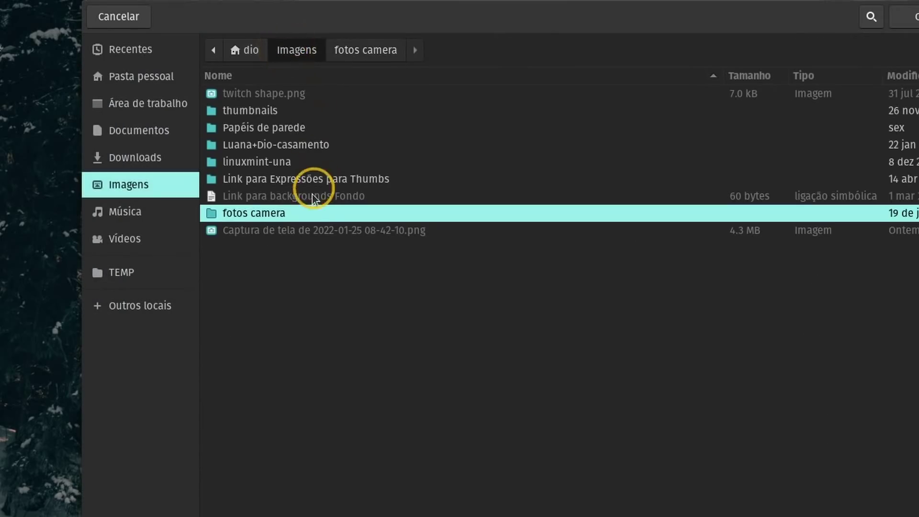
pyautogui.doubleClick(266, 162)
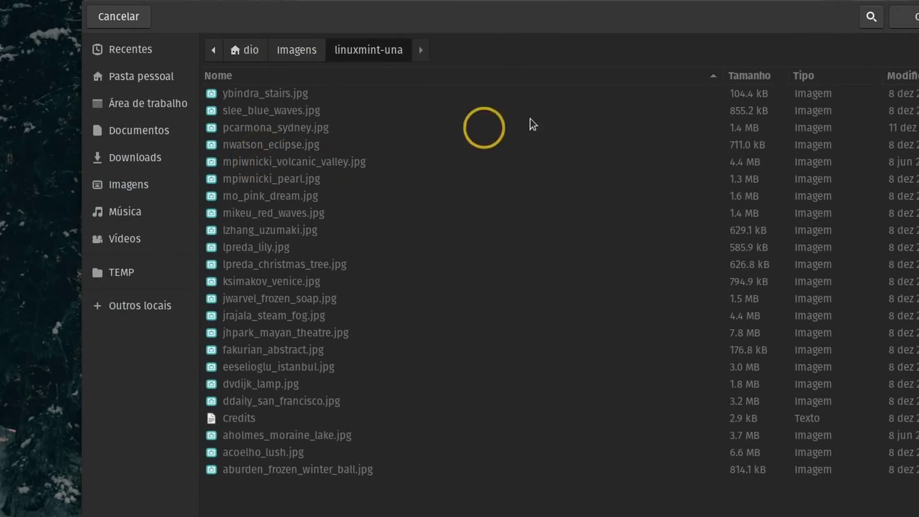
pyautogui.click(915, 23)
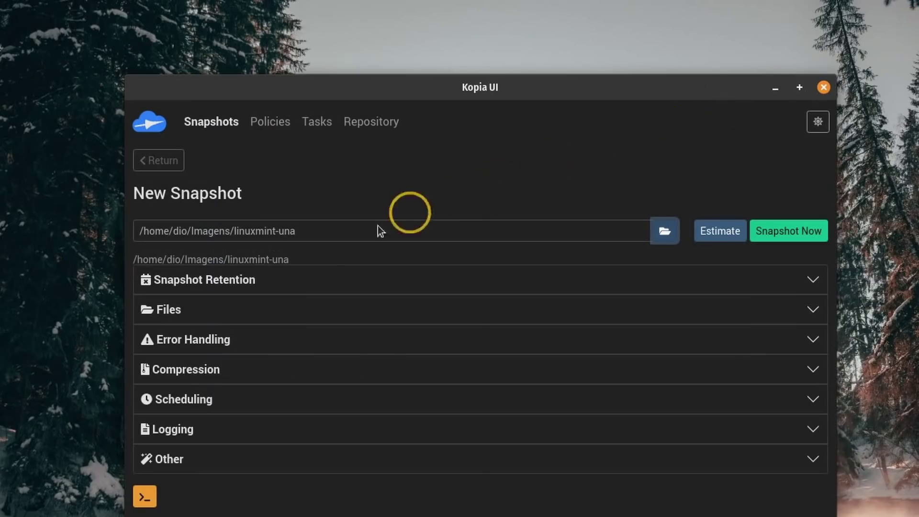
pyautogui.moveTo(324, 236); pyautogui.dragTo(116, 222)
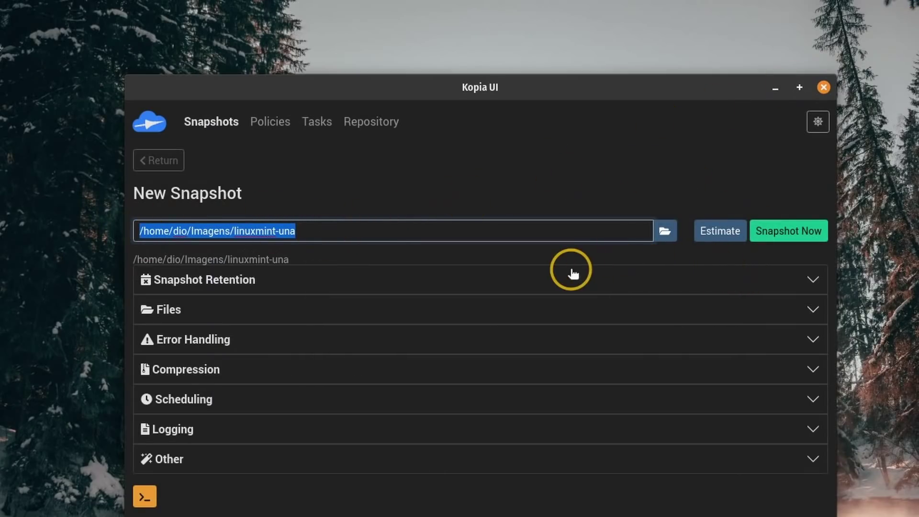
pyautogui.click(781, 235)
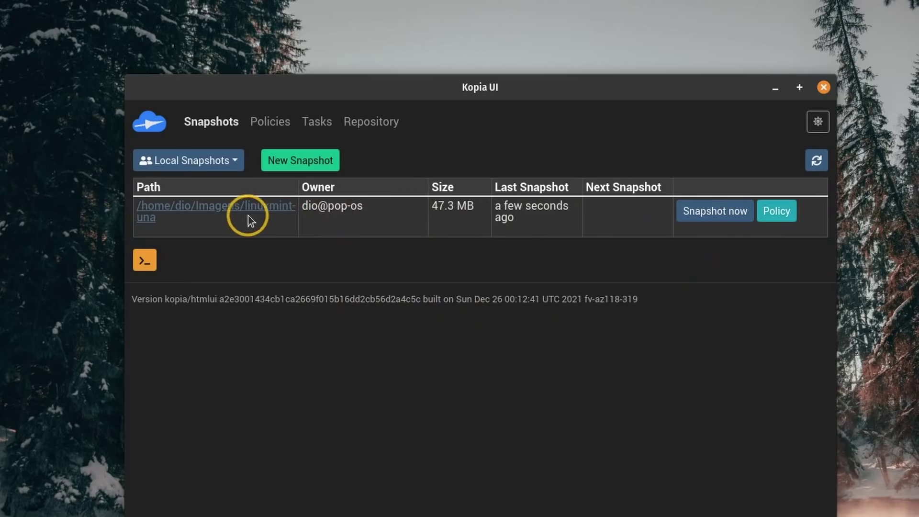
# Step: Browse the wallpapers snapshot's files and cancel downloading jrajala_steam_fog.jpg
pyautogui.click(224, 211)
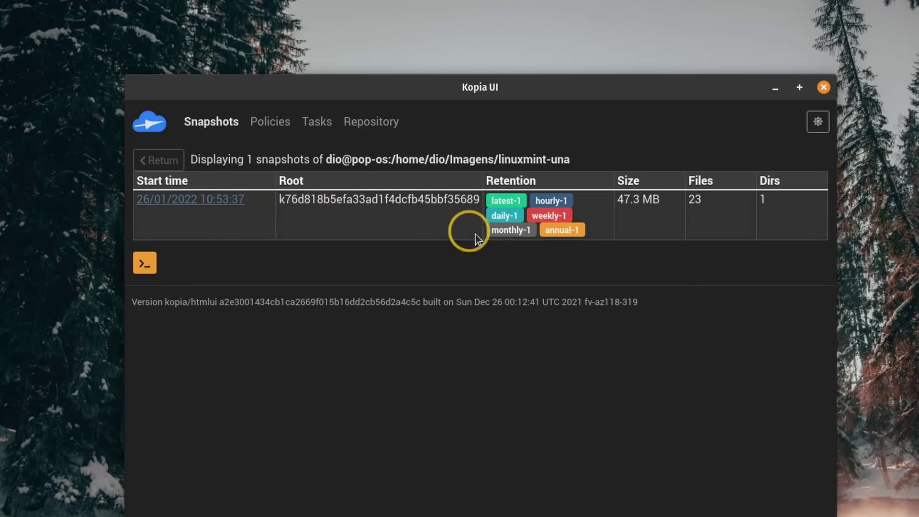
pyautogui.click(175, 201)
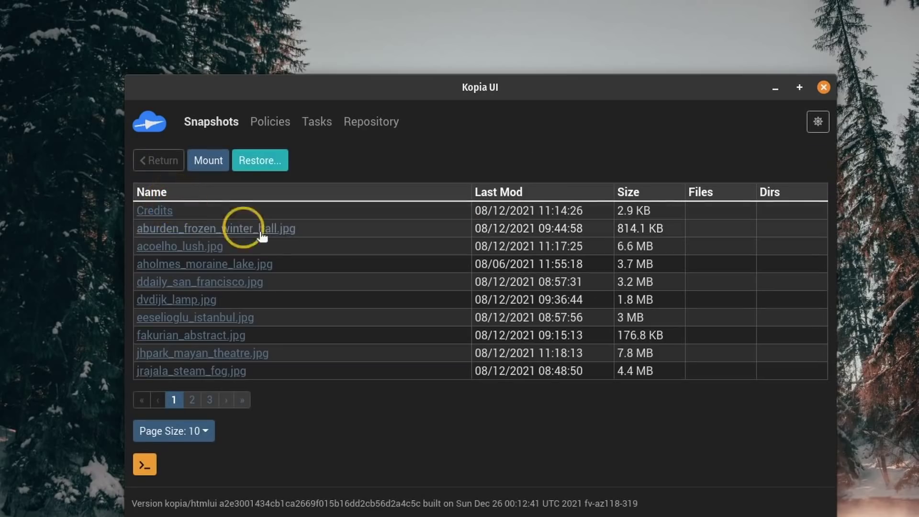
pyautogui.click(215, 372)
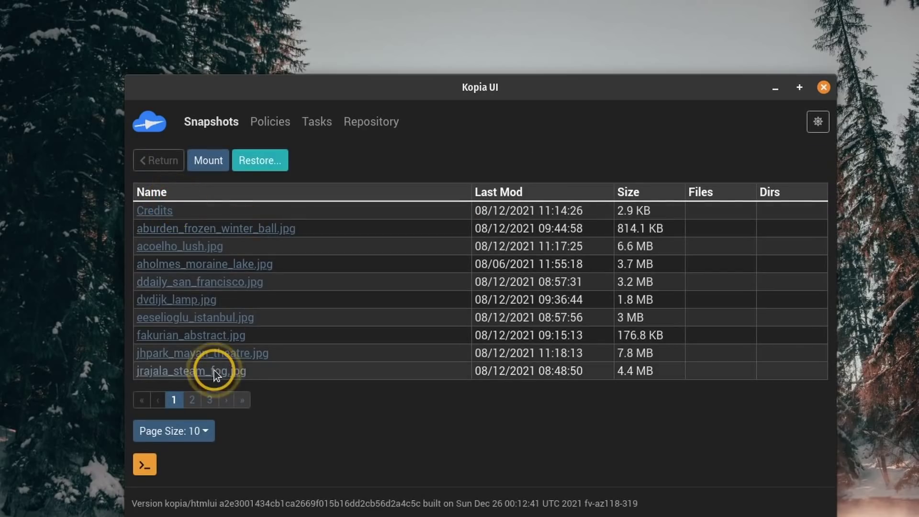
pyautogui.click(80, 41)
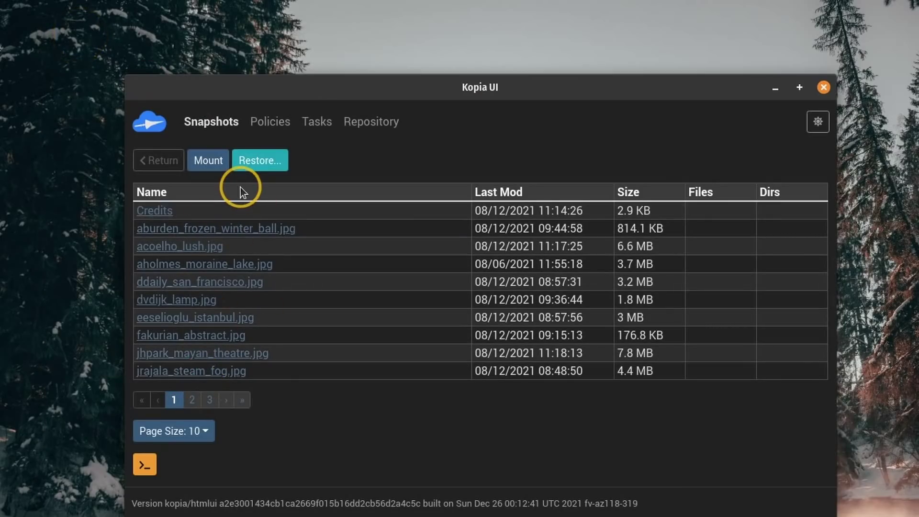
# Step: Cancel saving aburden_frozen_winter_ball.jpg and return to the snapshot list
pyautogui.click(225, 231)
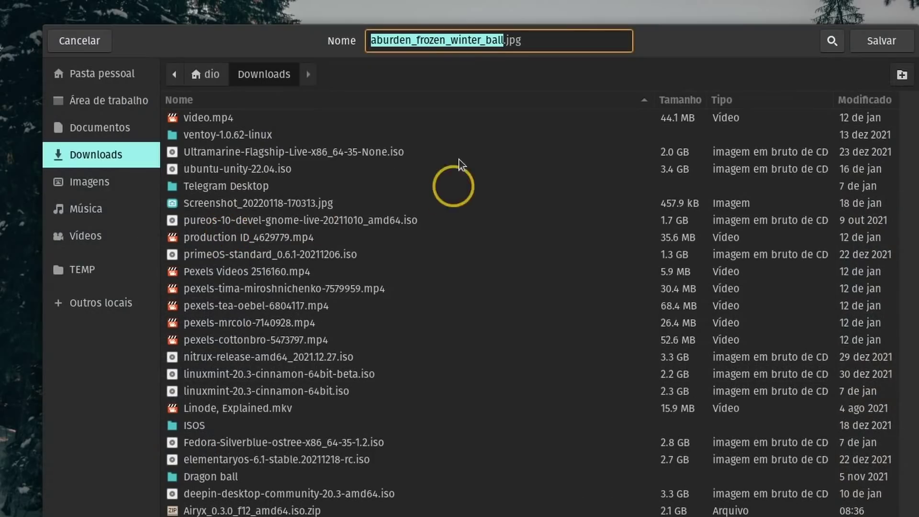
pyautogui.click(95, 47)
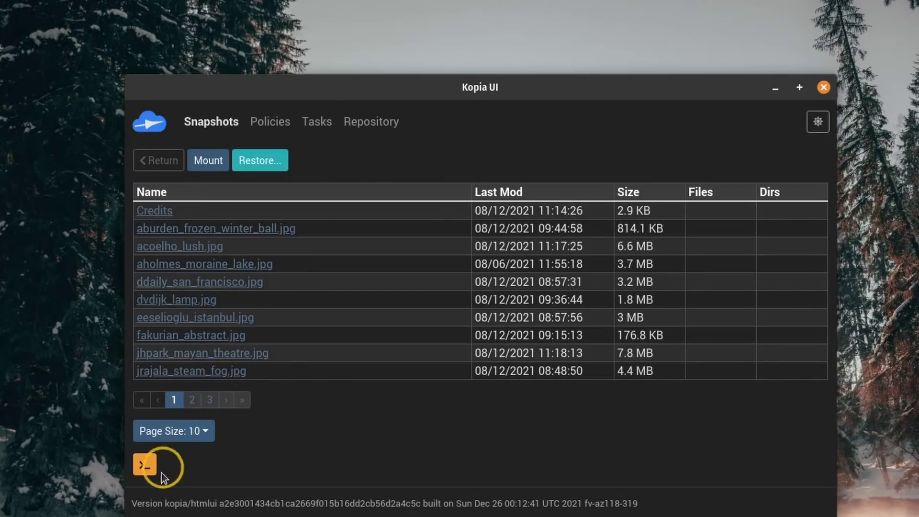
pyautogui.click(156, 161)
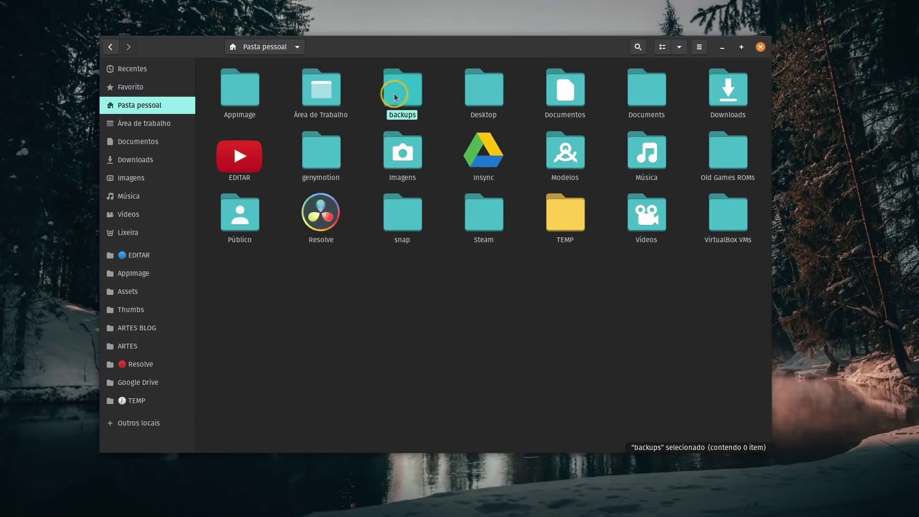
# Step: Open the backups folder and select all ten items inside it
pyautogui.doubleClick(391, 89)
pyautogui.click(378, 236)
pyautogui.moveTo(227, 228); pyautogui.dragTo(268, 218)
pyautogui.moveTo(336, 205); pyautogui.dragTo(722, 67)
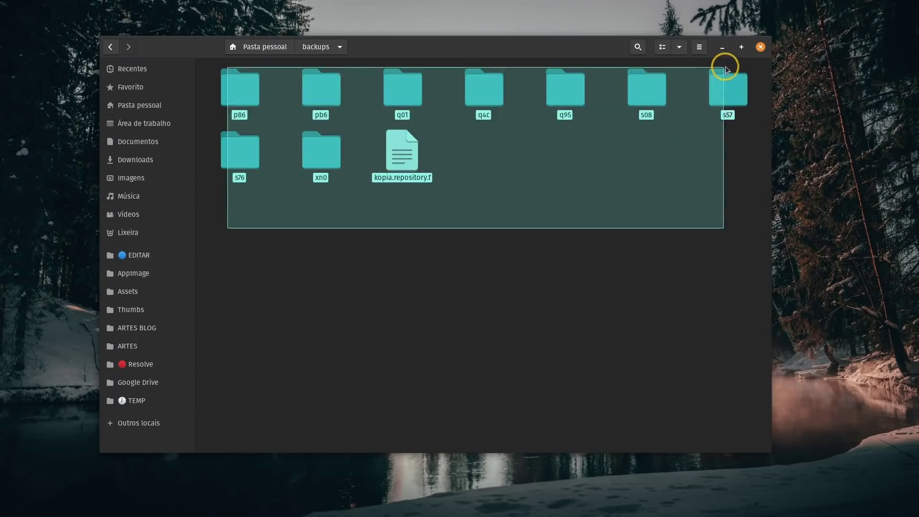
# Step: Look inside the s08 and fe6 subfolders, then return home and cut the backups folder
pyautogui.doubleClick(646, 88)
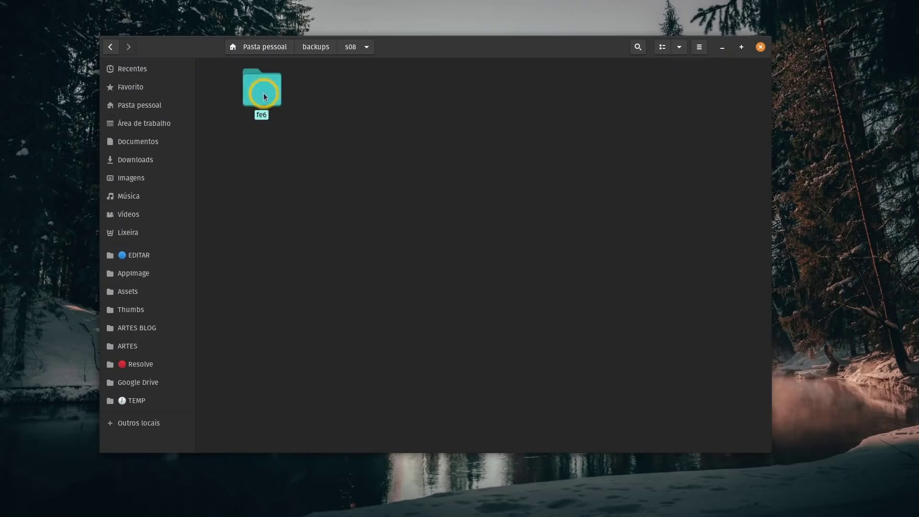
pyautogui.doubleClick(264, 93)
pyautogui.click(314, 47)
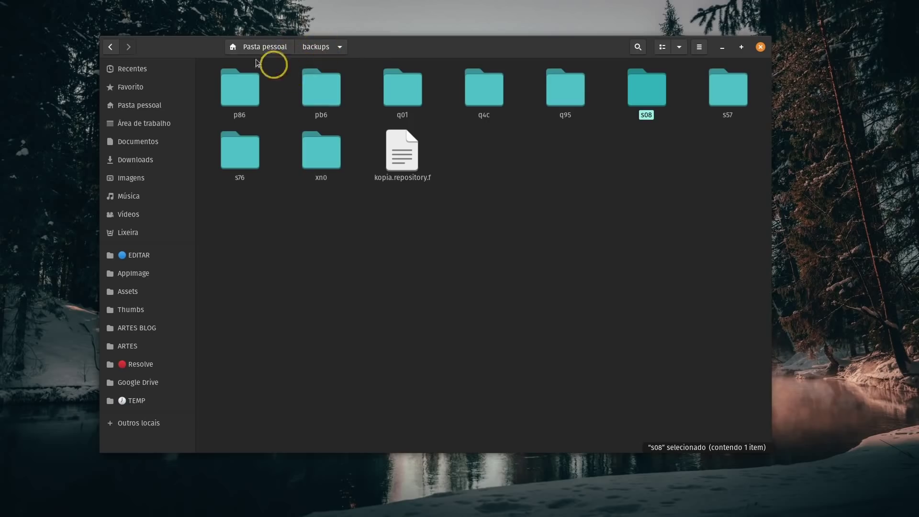
pyautogui.click(265, 46)
pyautogui.rightClick(401, 96)
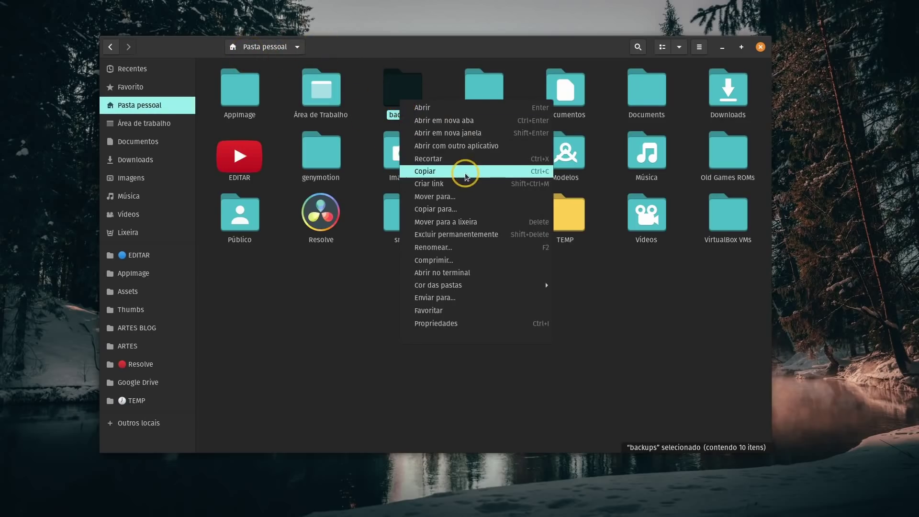
pyautogui.click(447, 159)
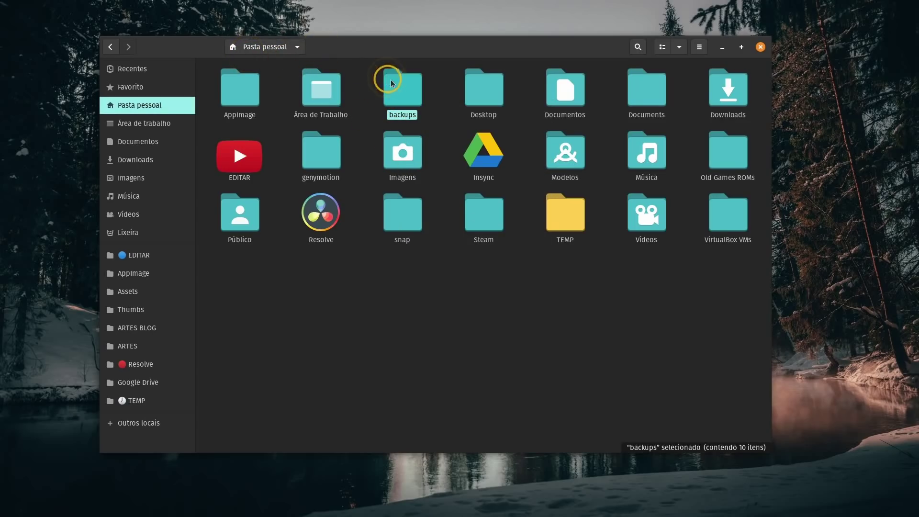
# Step: Replace the repository description 'My Repository' with 'wallpaper' and save it
pyautogui.click(723, 47)
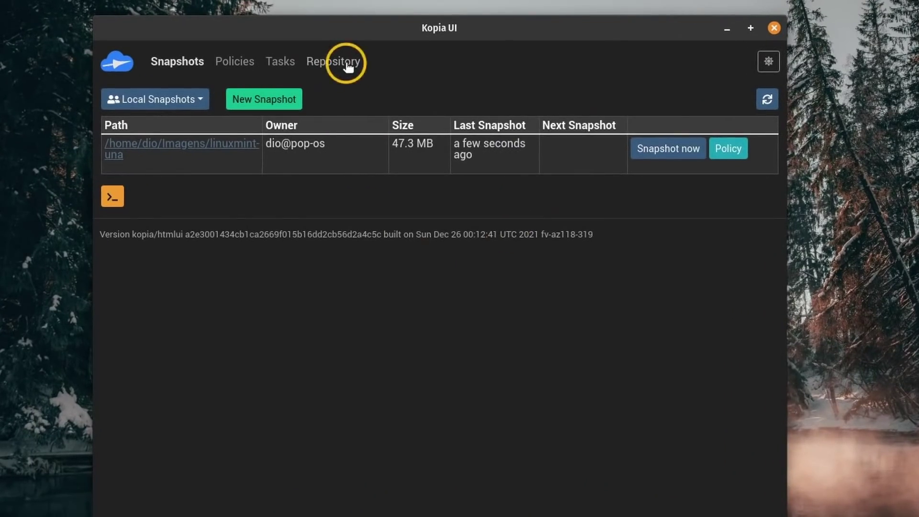
pyautogui.click(348, 67)
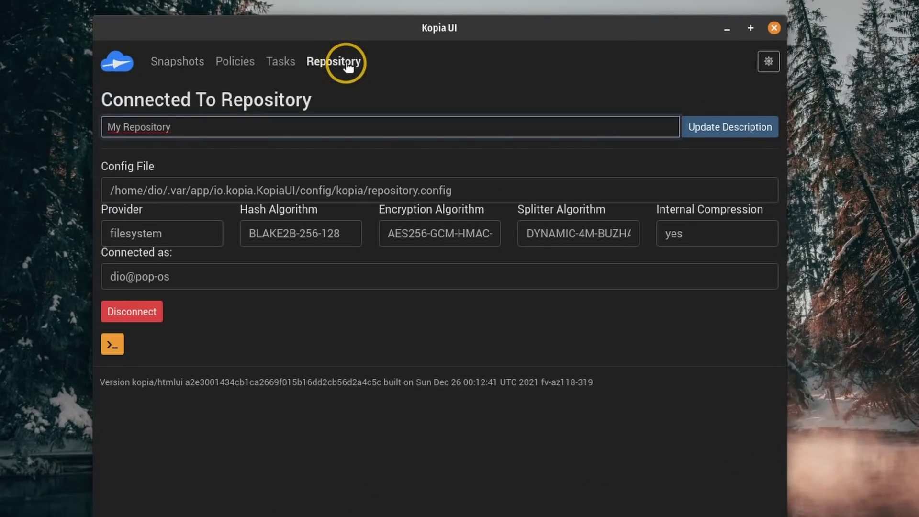
pyautogui.moveTo(235, 123); pyautogui.dragTo(88, 119)
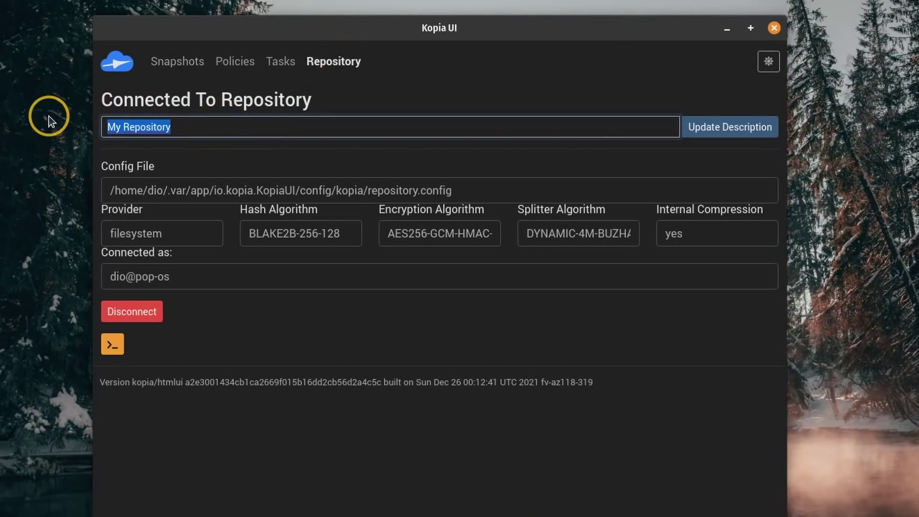
pyautogui.write('wallpapers')
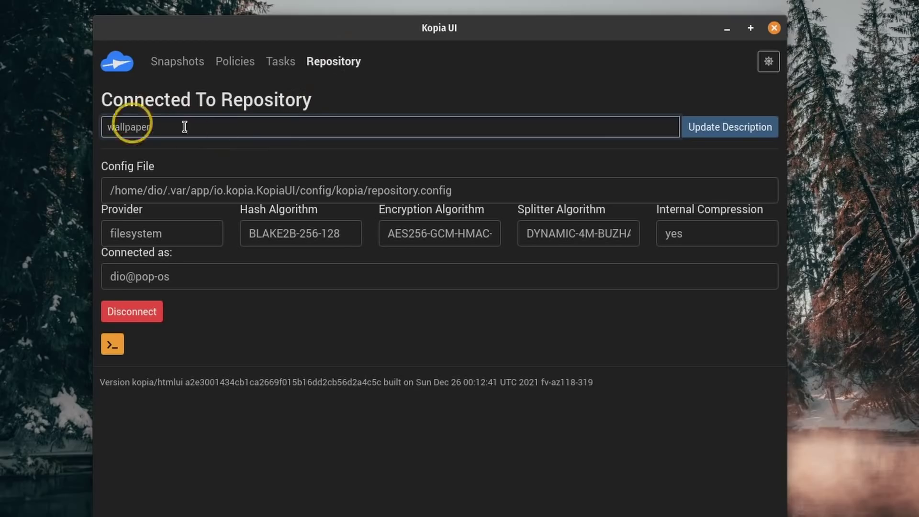
pyautogui.click(740, 127)
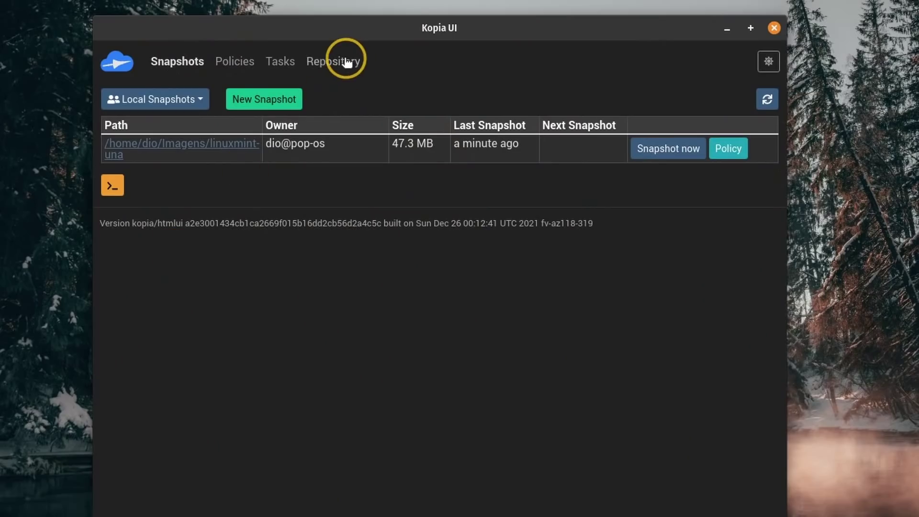
pyautogui.click(344, 62)
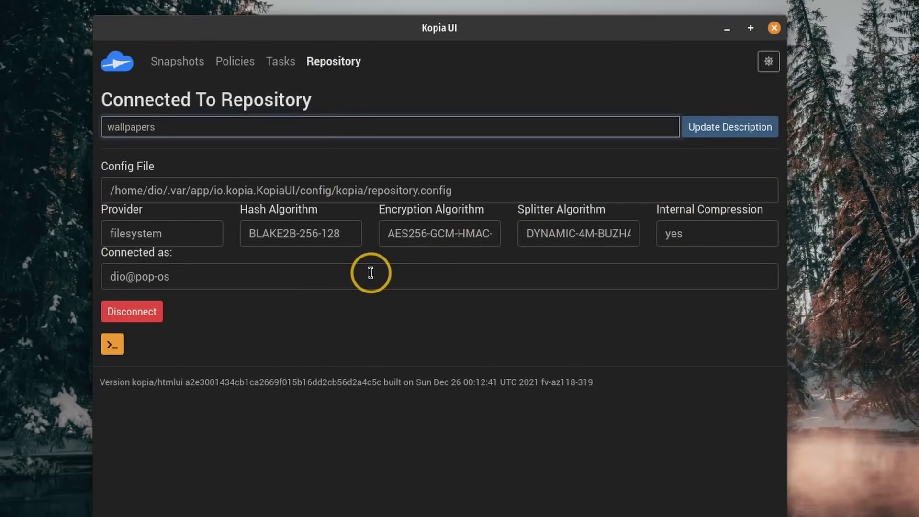
# Step: Disconnect, then choose Filesystem storage at /home/dio/backups and continue
pyautogui.click(131, 311)
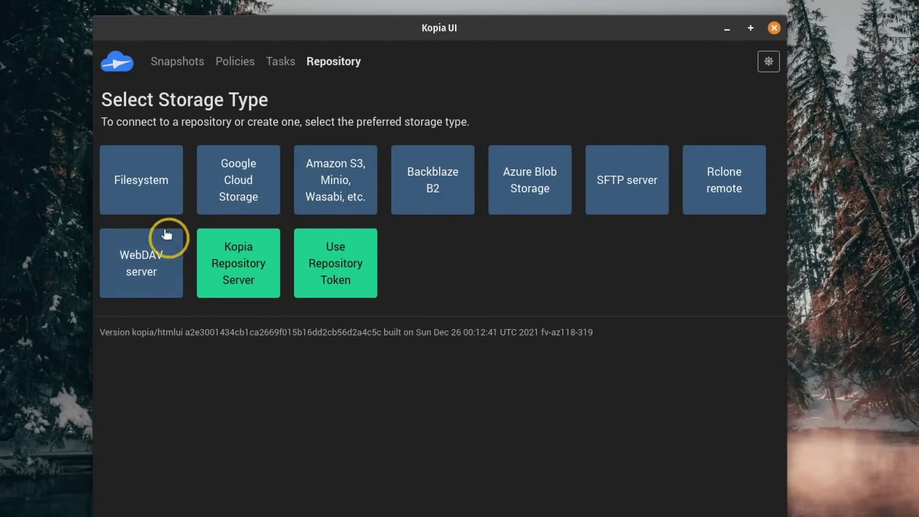
pyautogui.click(139, 192)
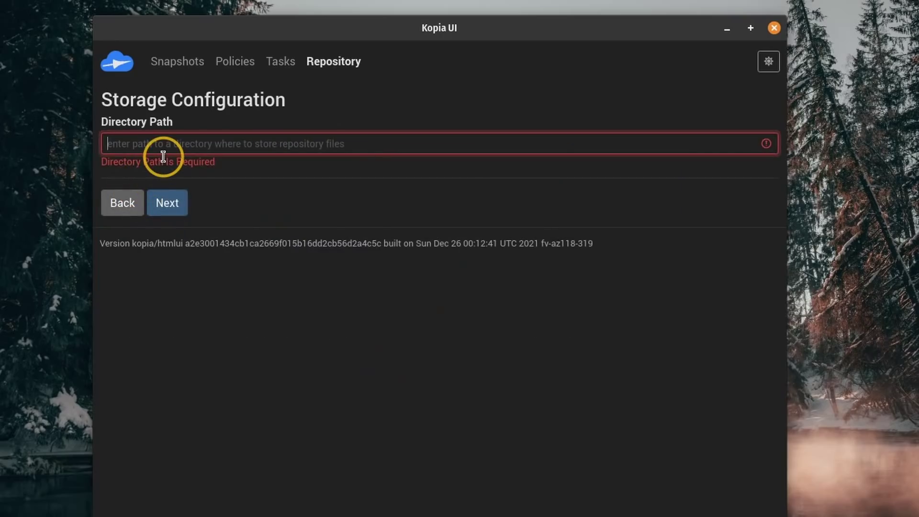
pyautogui.write('/home/dio/ba')
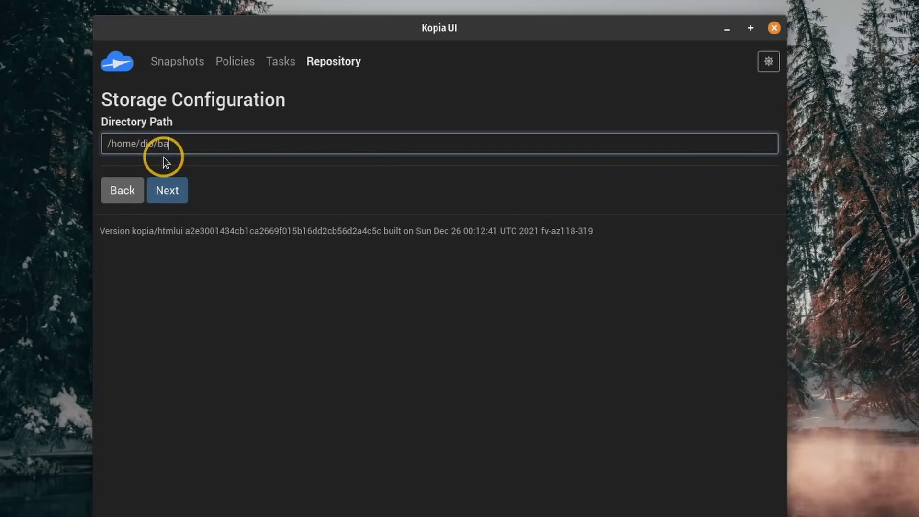
pyautogui.write('ckups')
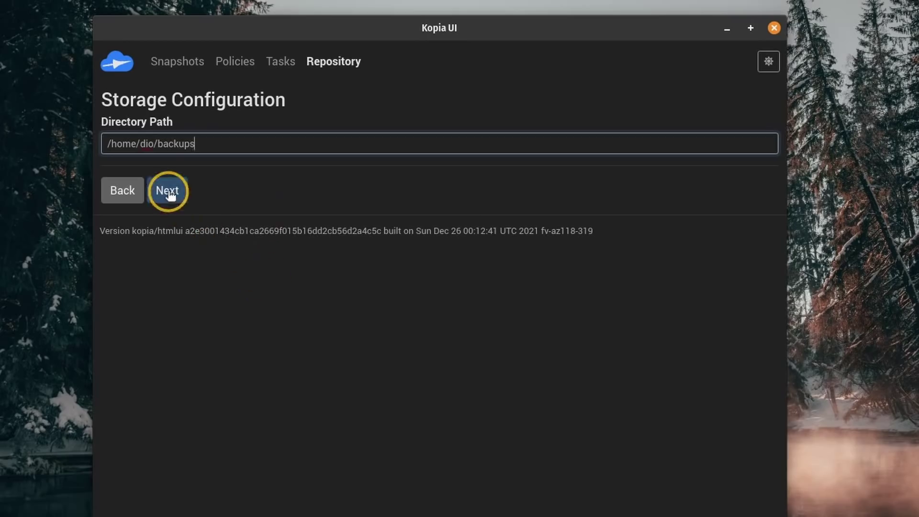
pyautogui.click(167, 191)
# Step: Enter the repository password and description 'wallpapers', then connect
pyautogui.write('p')
pyautogui.press('BackSpace')
pyautogui.press('BackSpace')
pyautogui.press('BackSpace')
pyautogui.write('pas')
pyautogui.press('Tab')
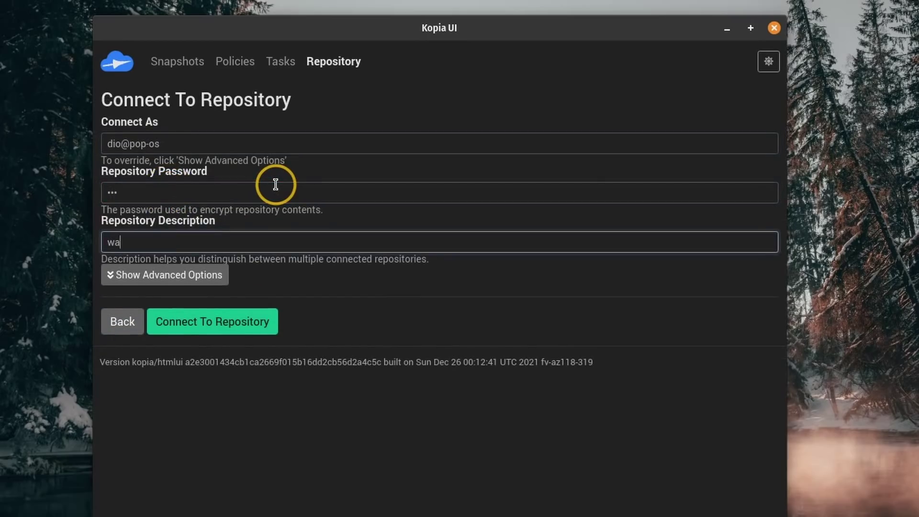
pyautogui.write('wallpapers')
pyautogui.click(240, 319)
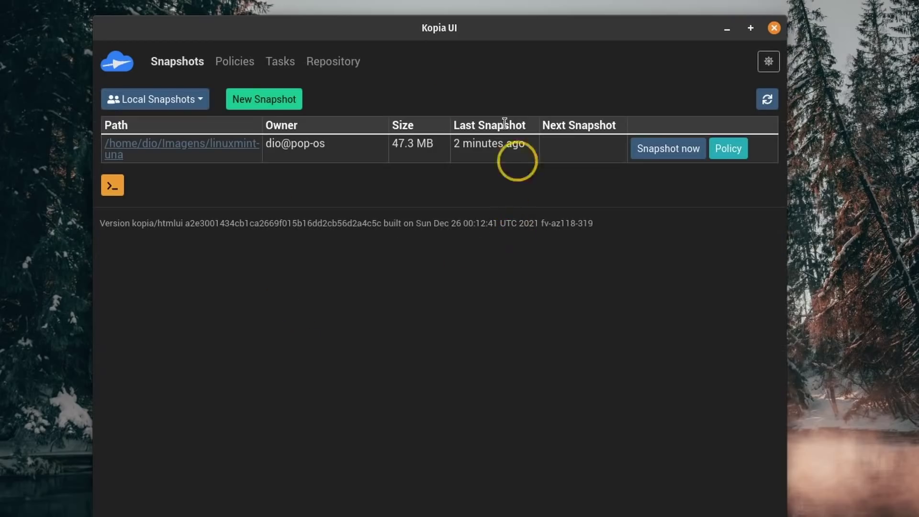
# Step: Open the 26/01/2022 linuxmint-una snapshot, view its Restore options, then return to its files
pyautogui.click(205, 144)
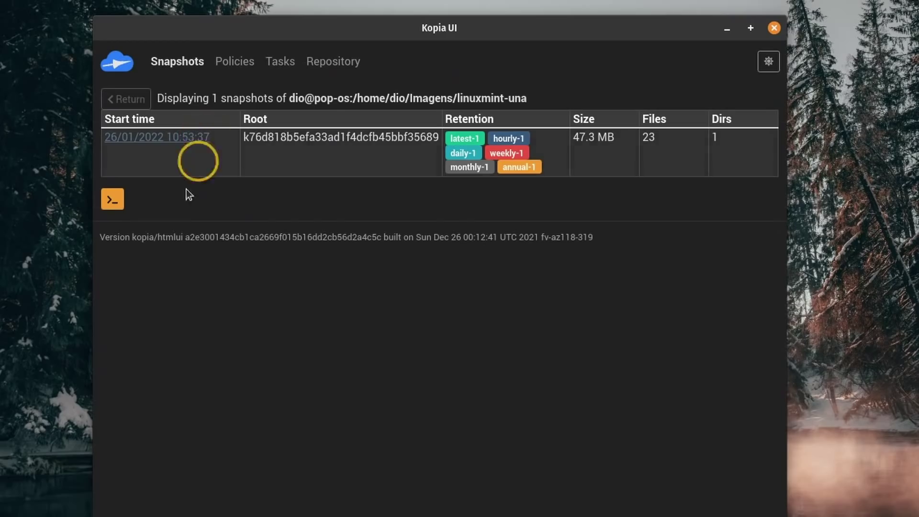
pyautogui.click(163, 140)
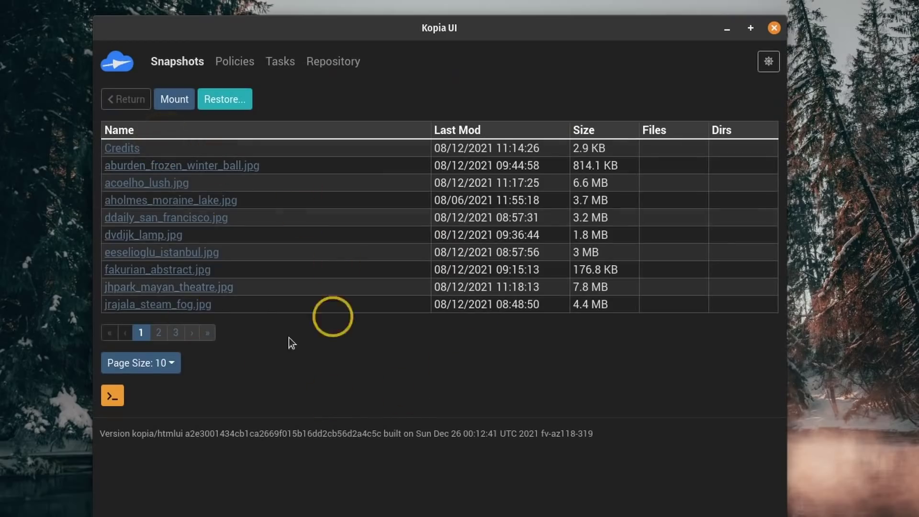
pyautogui.click(231, 100)
pyautogui.click(201, 161)
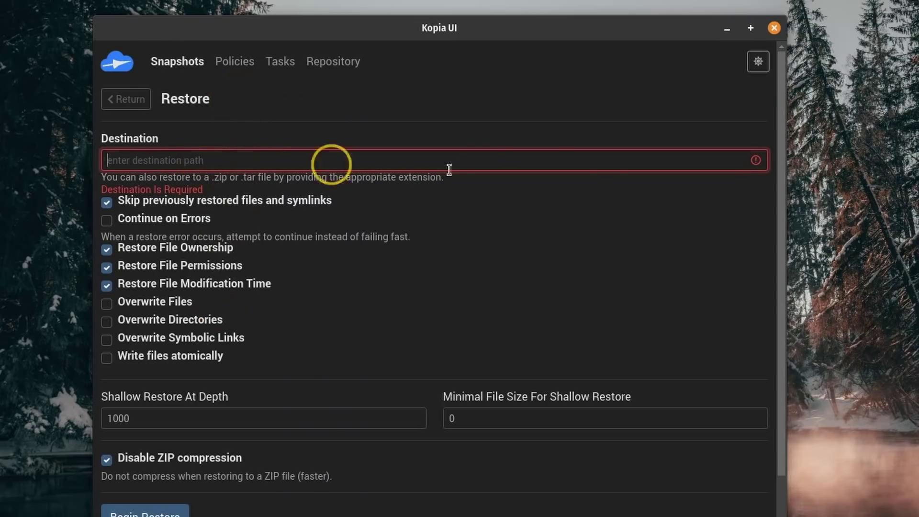
pyautogui.click(129, 101)
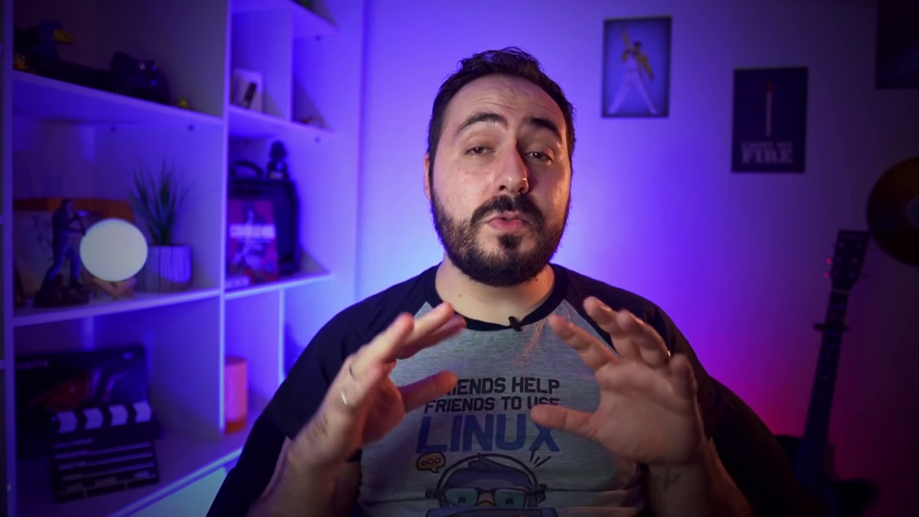